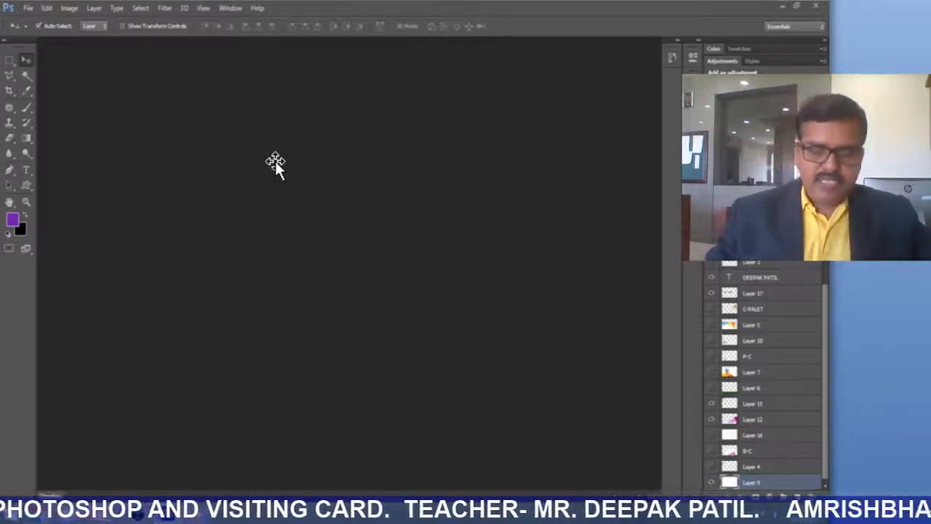
left_click(27, 9)
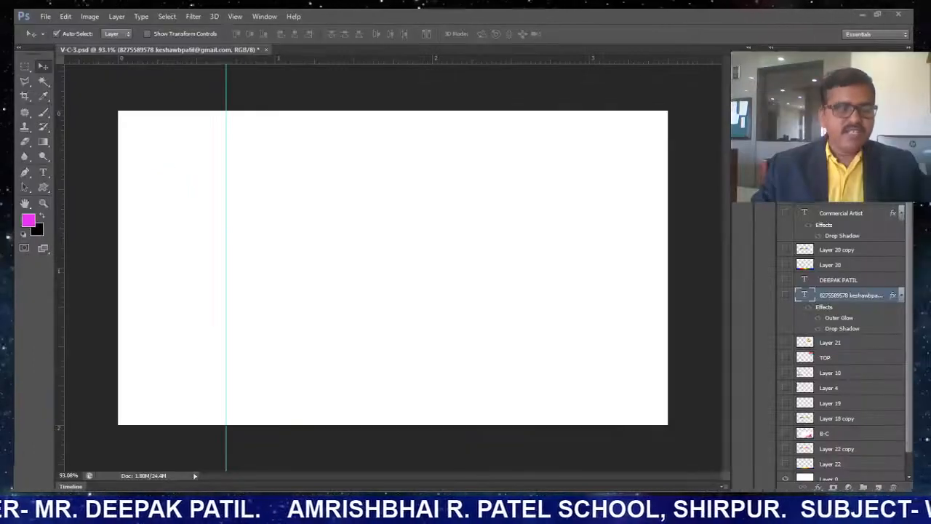
- Add a text layer with the cardholder's first name in capitals near the middle of the blank card
left_click(43, 172)
left_click(244, 234)
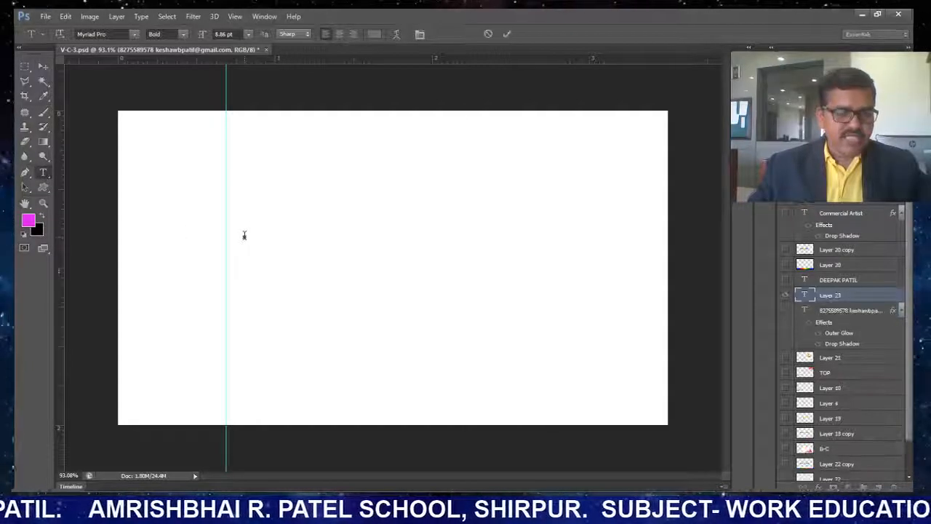
type("DEE")
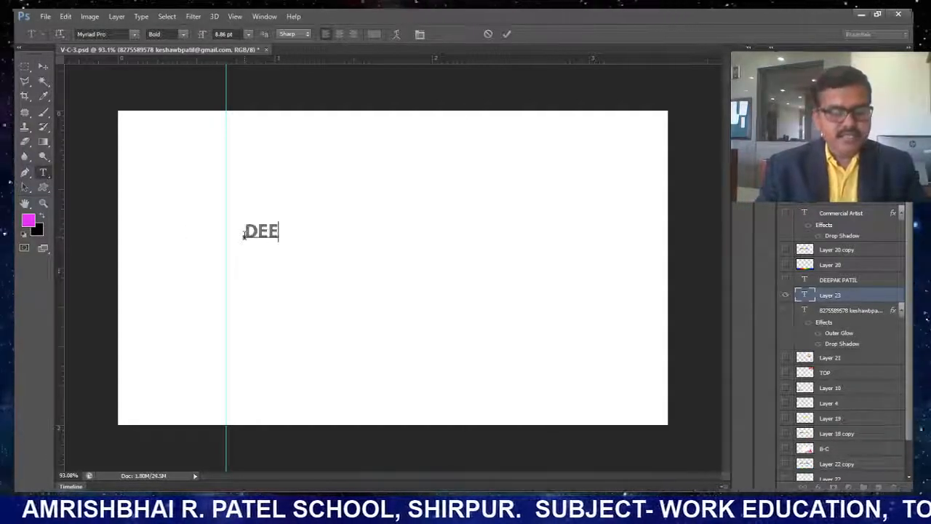
type("PAK")
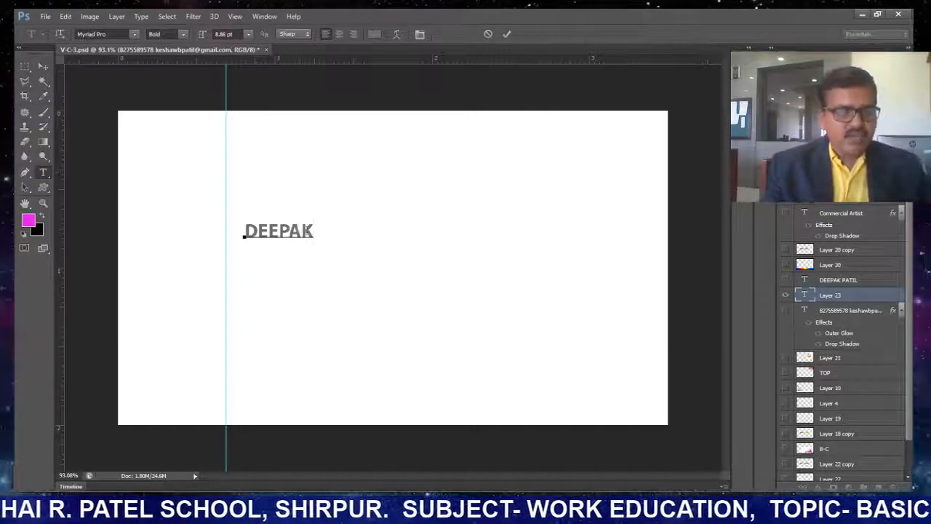
- Set the name text to 18 pt and move it slightly toward the centre of the card
left_click_drag(314, 231, 216, 227)
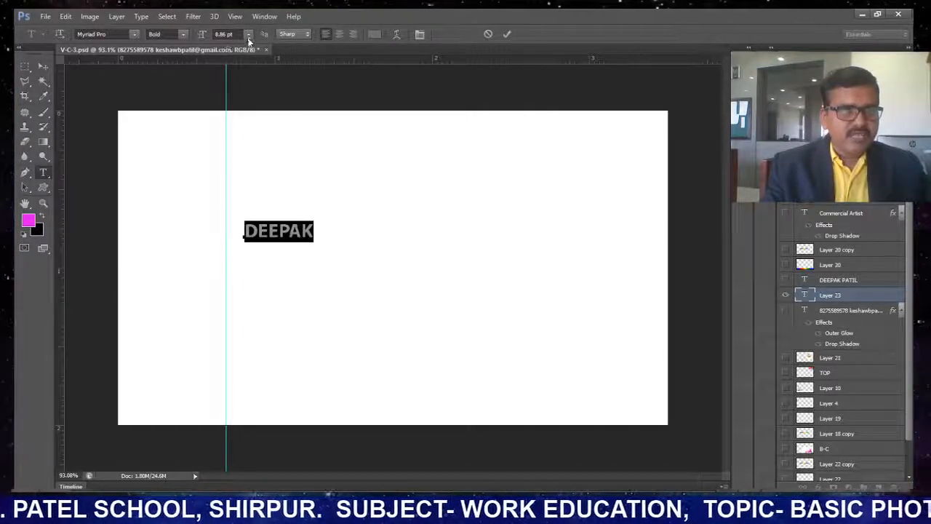
left_click(235, 153)
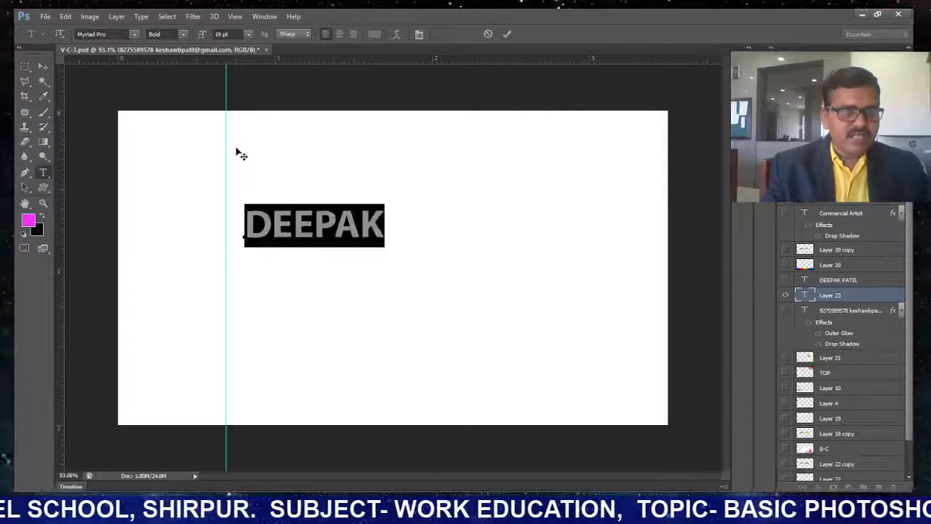
left_click(358, 224)
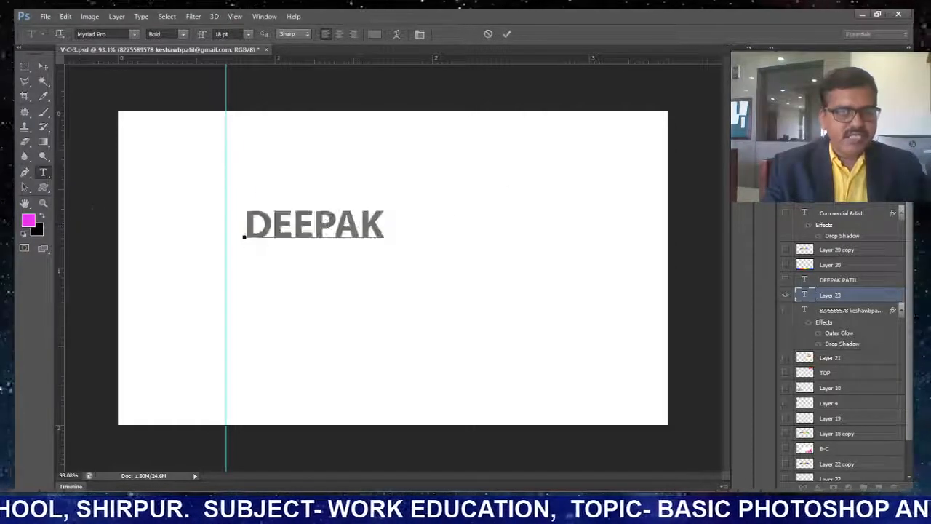
left_click(43, 66)
left_click_drag(297, 239, 340, 240)
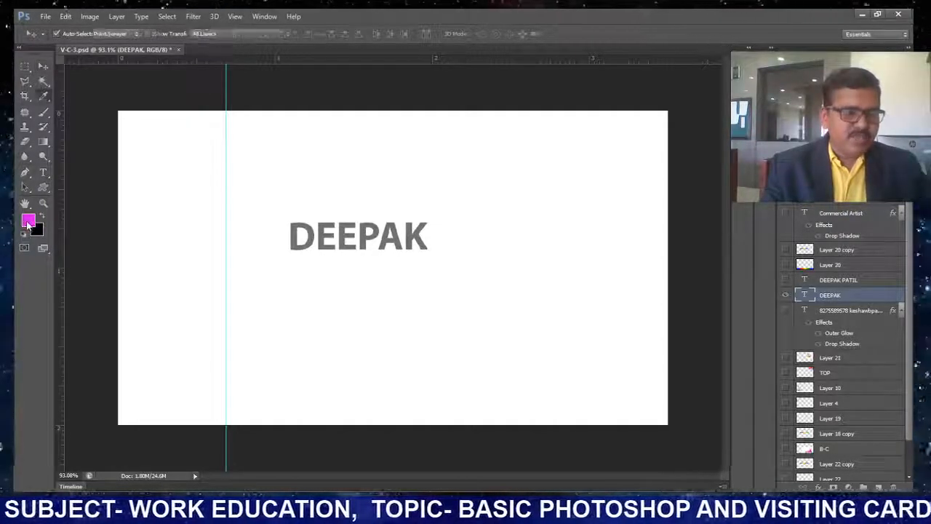
- Fill the whole name text with the magenta foreground colour and move it slightly higher on the card
key("v")
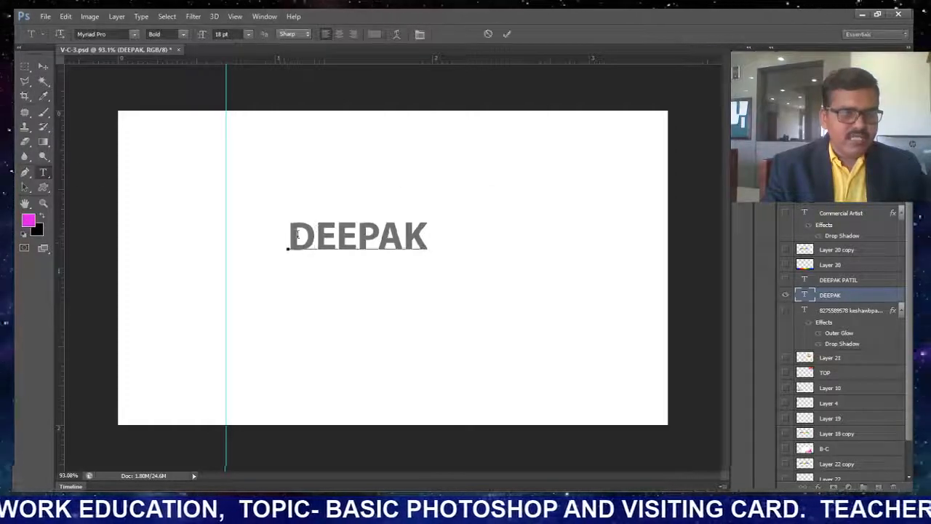
left_click_drag(290, 236, 499, 267)
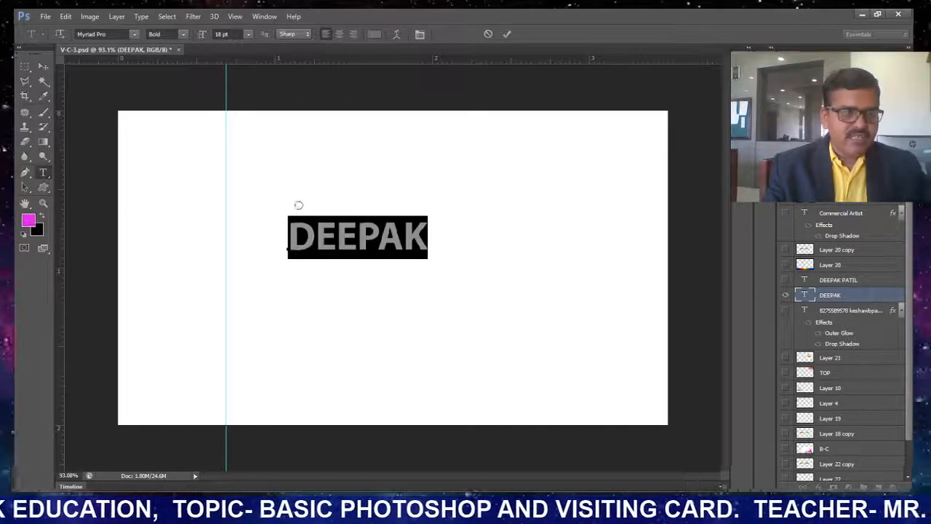
key("alt+BackSpace")
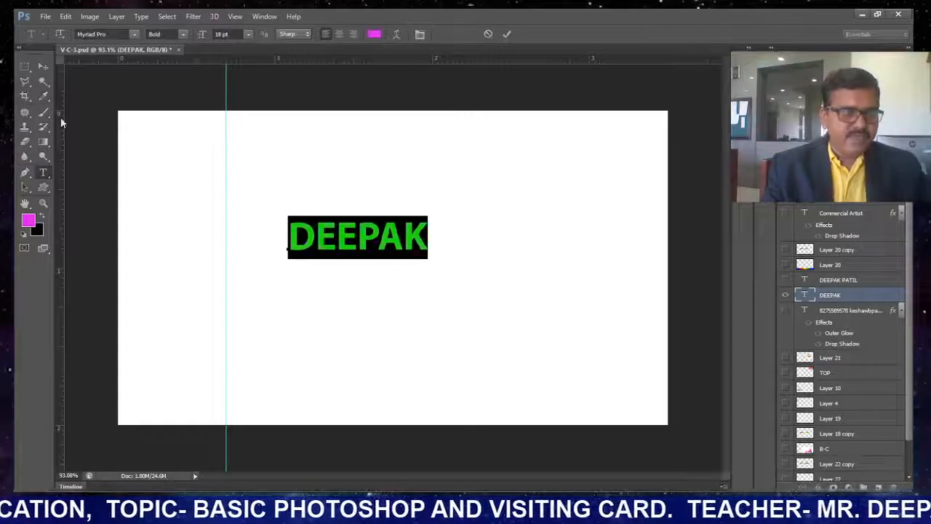
left_click(44, 67)
left_click_drag(346, 247, 331, 215)
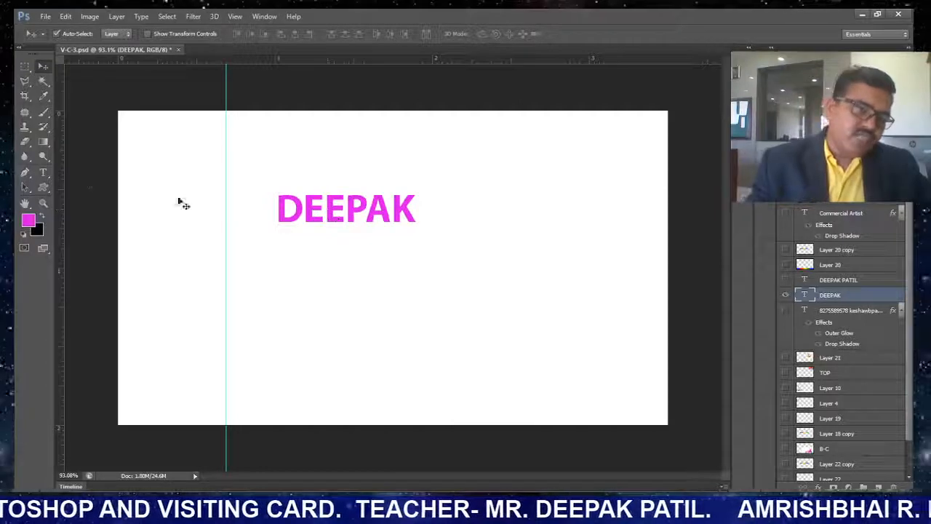
- Respell the name text by replacing its second and third letters with a single I
left_click(43, 175)
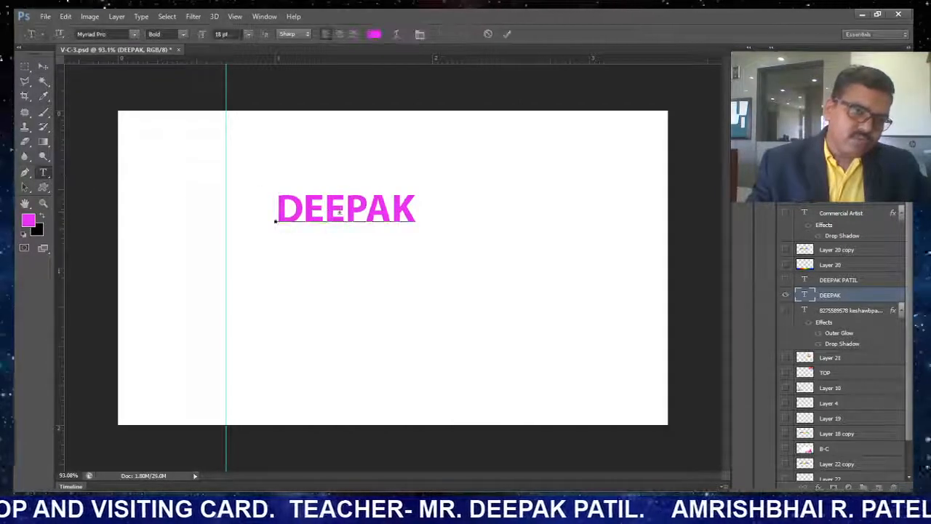
left_click_drag(342, 210, 303, 209)
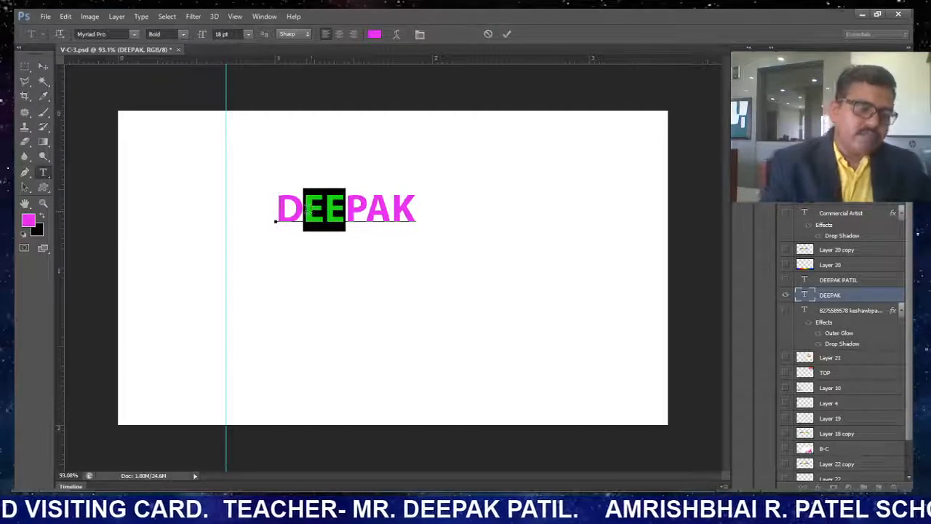
type("I")
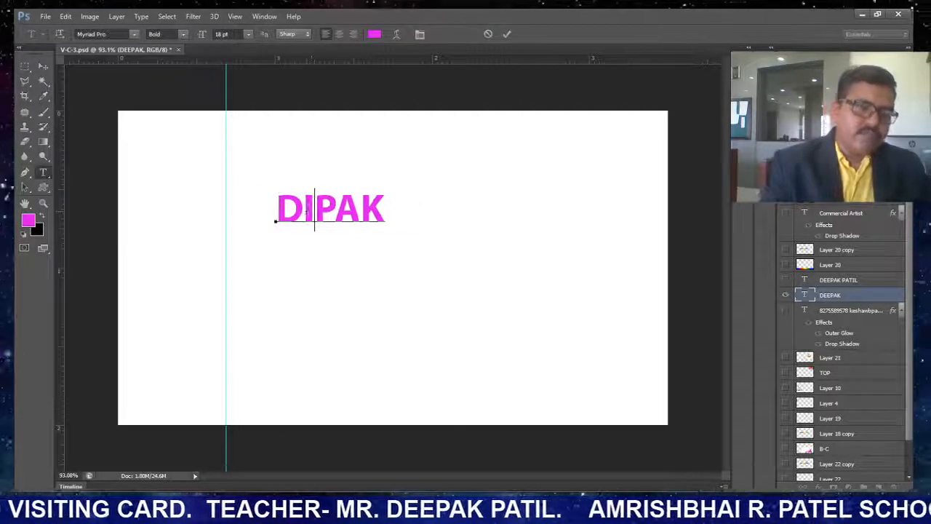
- Move the name text to the middle of the card and delete its text layer
left_click(44, 66)
left_click_drag(316, 207, 384, 246)
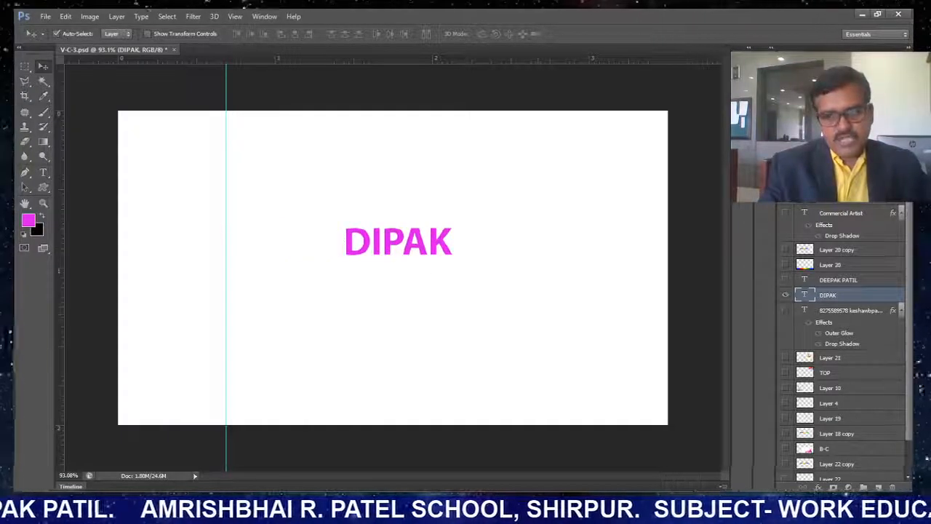
left_click(893, 487)
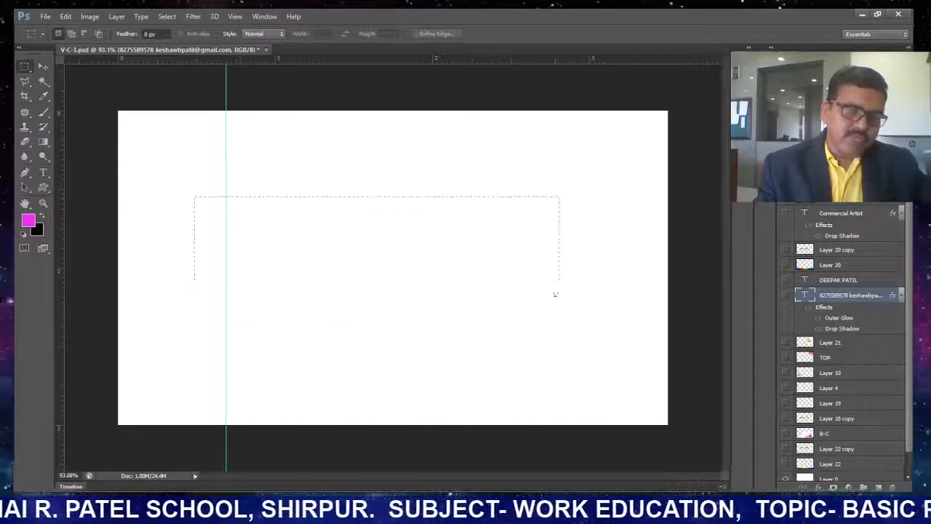
- Select a wide rectangle across the middle of the card and fill it with magenta on a new layer
left_click_drag(555, 294, 561, 328)
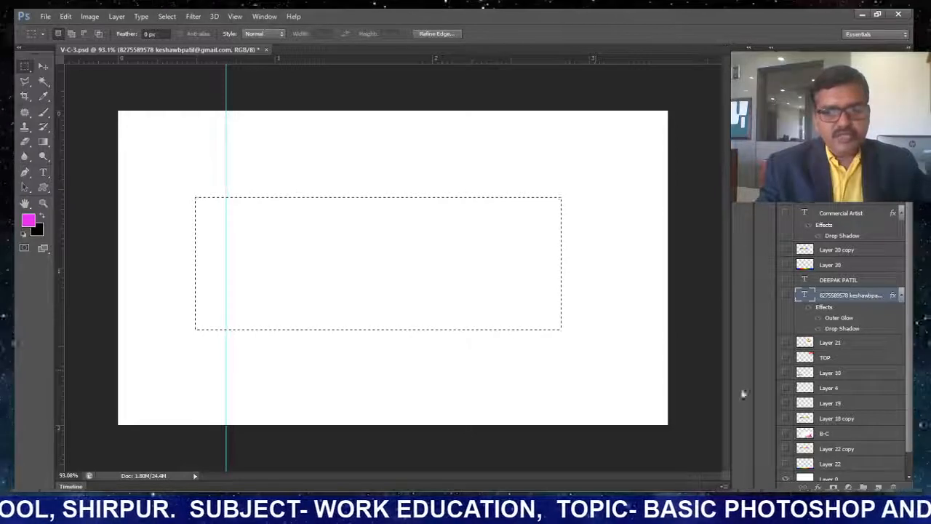
left_click(878, 487)
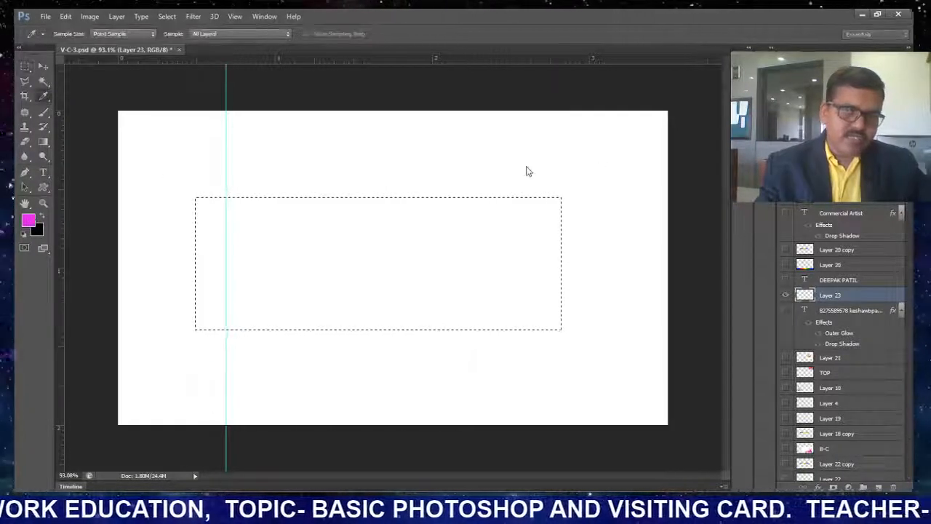
key("m")
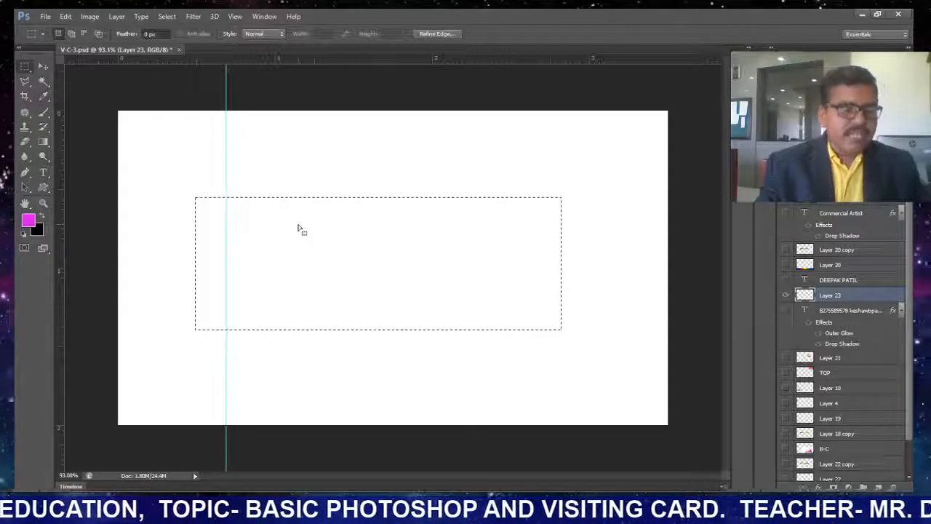
key("alt+BackSpace")
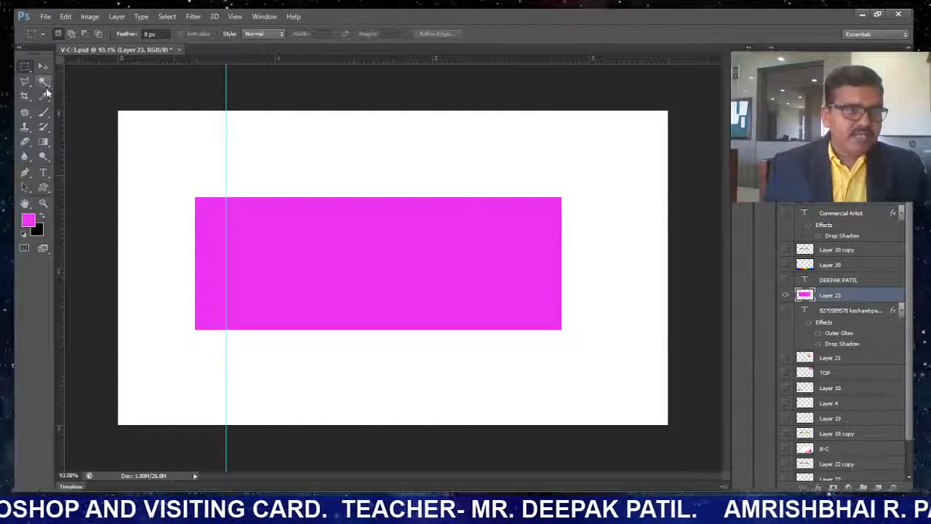
- Select the magenta rectangle, cover it with a horizontal linear rainbow gradient, and deselect it
left_click(310, 250)
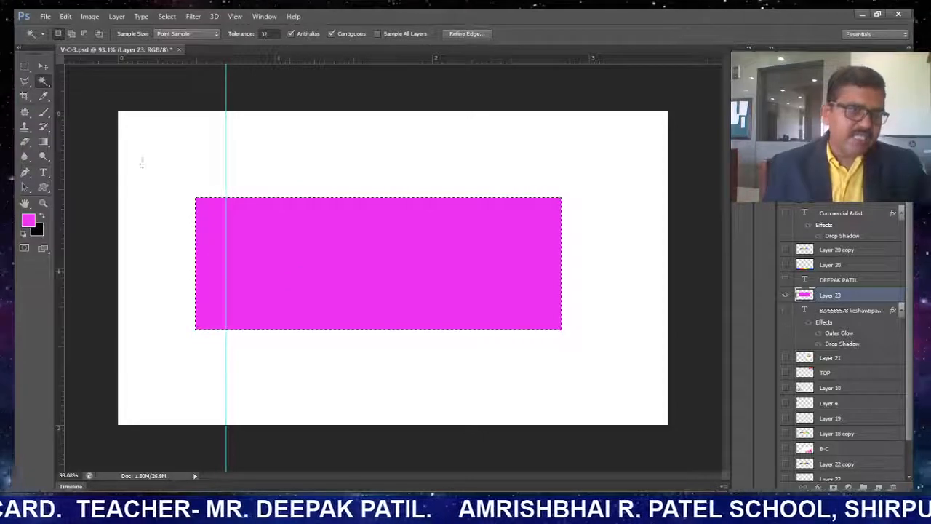
left_click(43, 142)
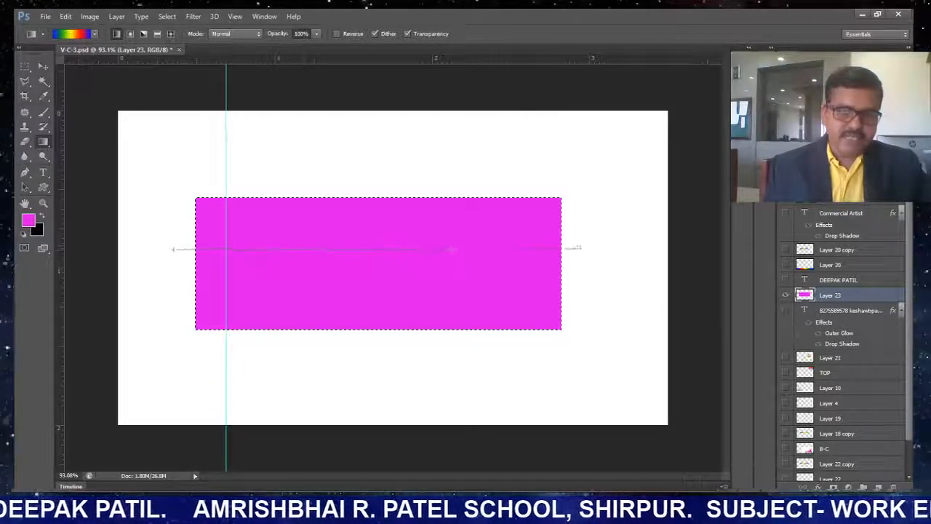
left_click_drag(578, 248, 578, 247)
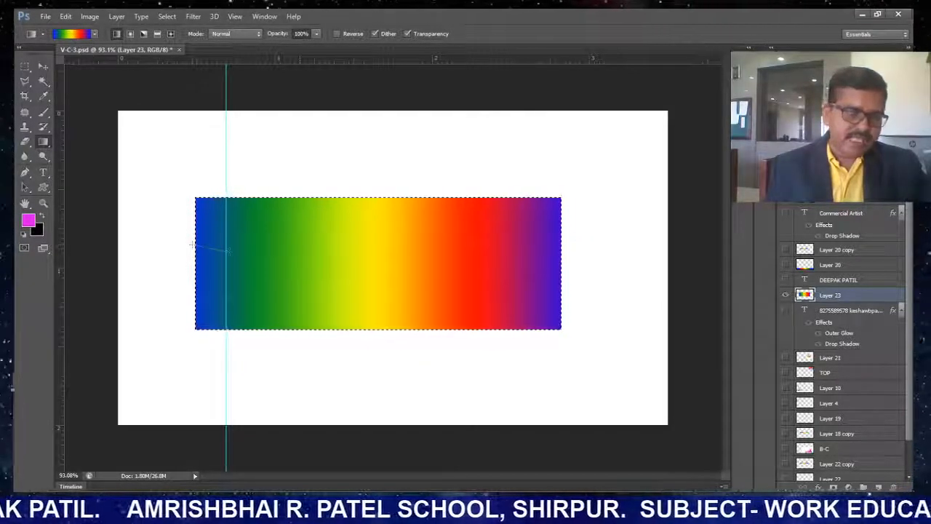
mouse_move(229, 251)
left_mouse_down()
mouse_move(550, 244)
mouse_move(315, 273)
mouse_move(220, 256)
left_mouse_up()
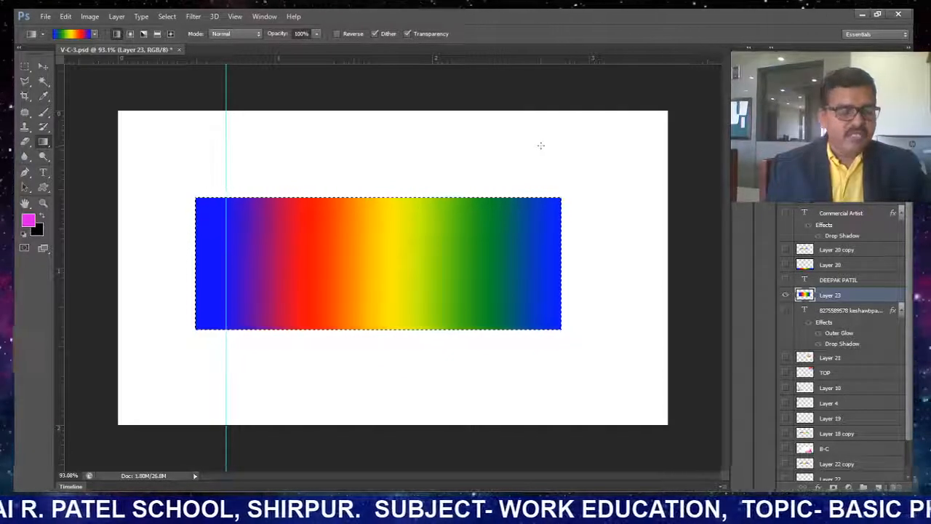
key("ctrl+d")
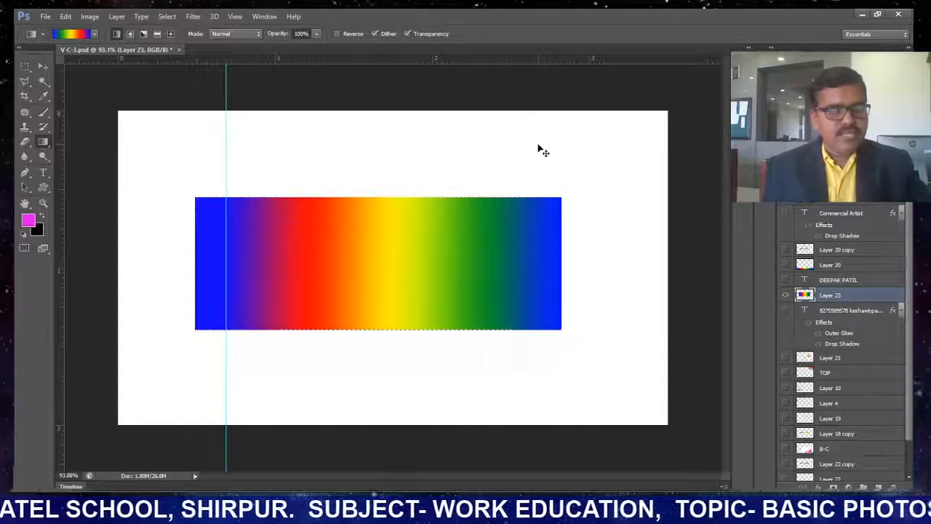
- Transform the rainbow rectangle into a thin strip along the card's bottom edge, stretched to 150% width to span the full card
left_click(42, 66)
left_click_drag(288, 250, 408, 341)
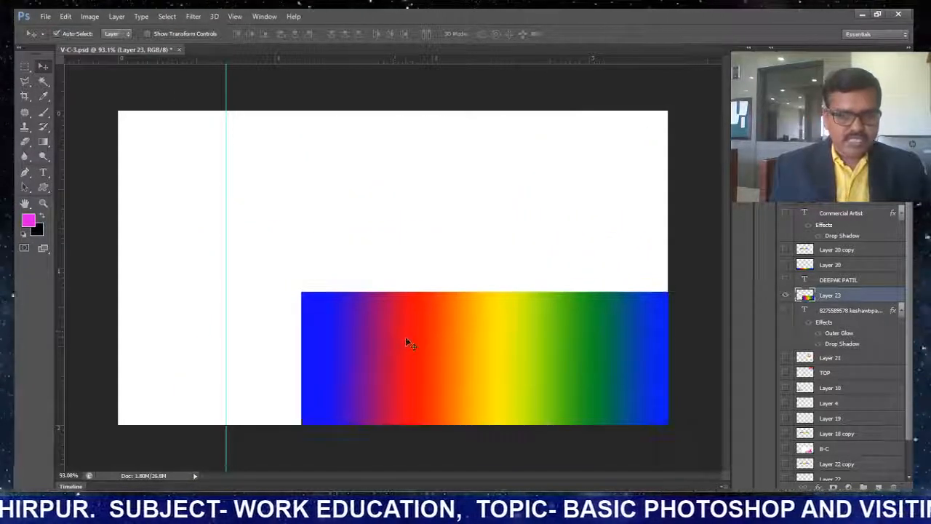
key("ctrl+t")
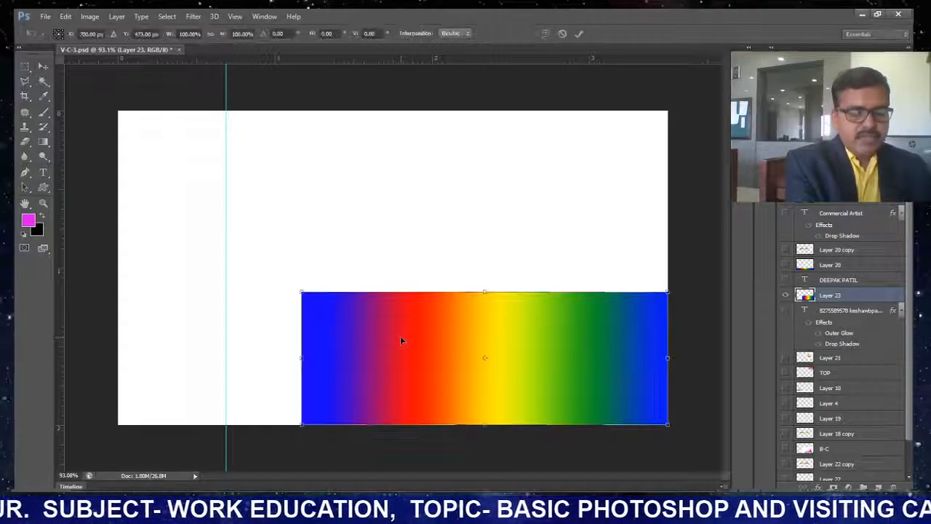
left_click_drag(302, 357, 121, 357)
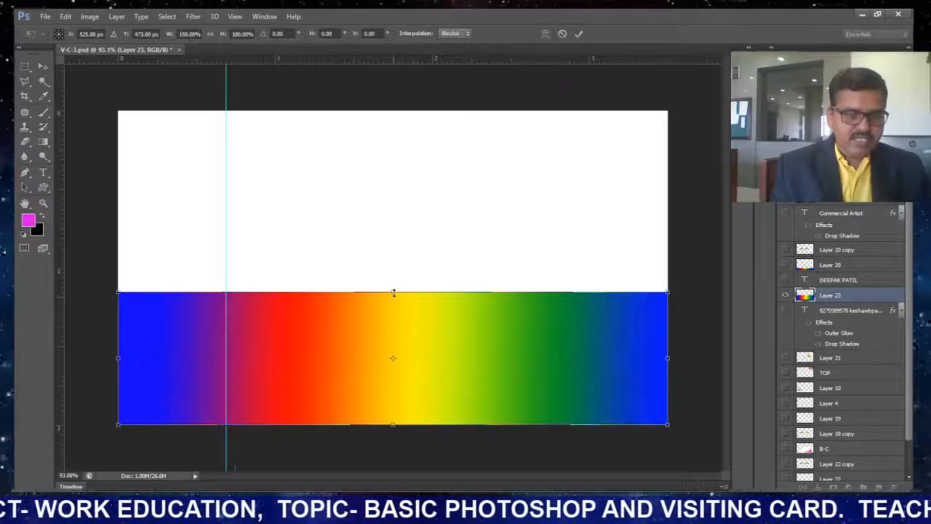
left_click_drag(392, 293, 400, 398)
key("Return")
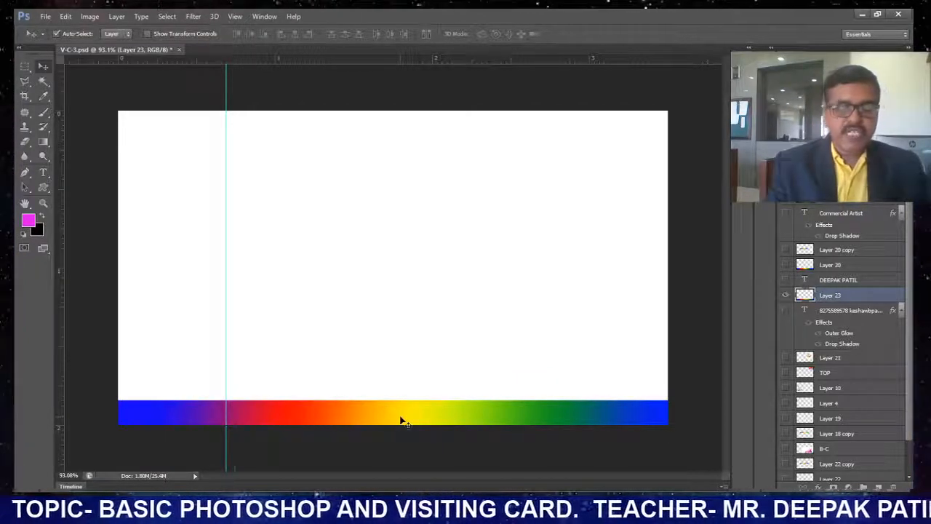
- Duplicate the rainbow strip to the middle of the card and narrow the copy to about 45% width, starting at the vertical guide
left_click_drag(400, 420, 399, 300)
key("ctrl+t")
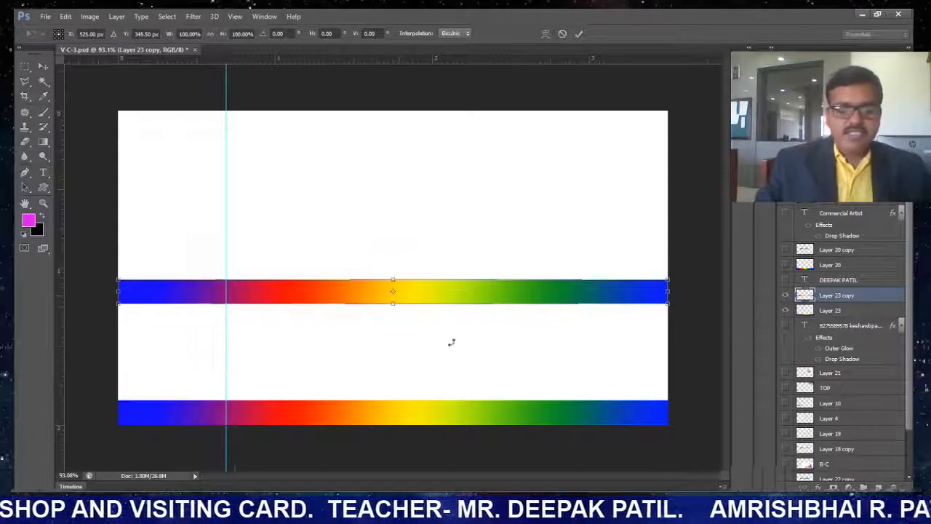
left_click_drag(120, 290, 223, 298)
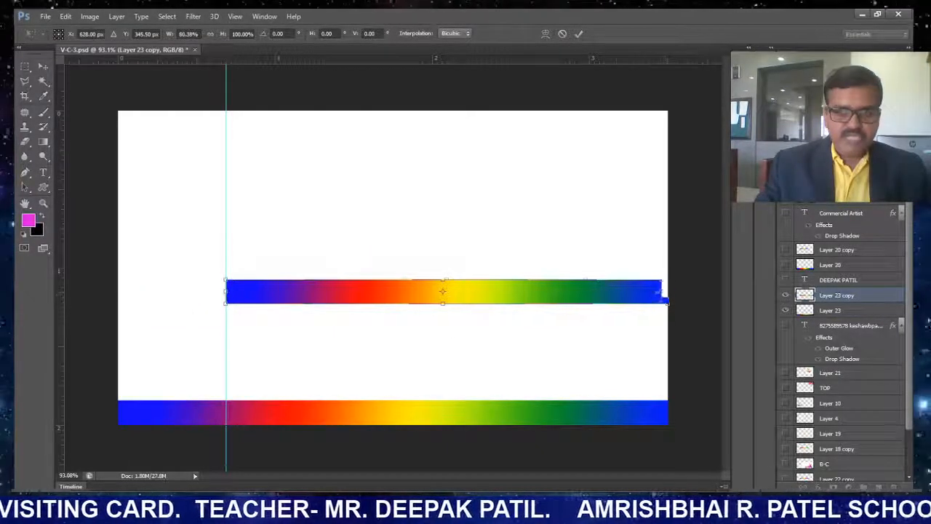
left_click_drag(664, 293, 470, 294)
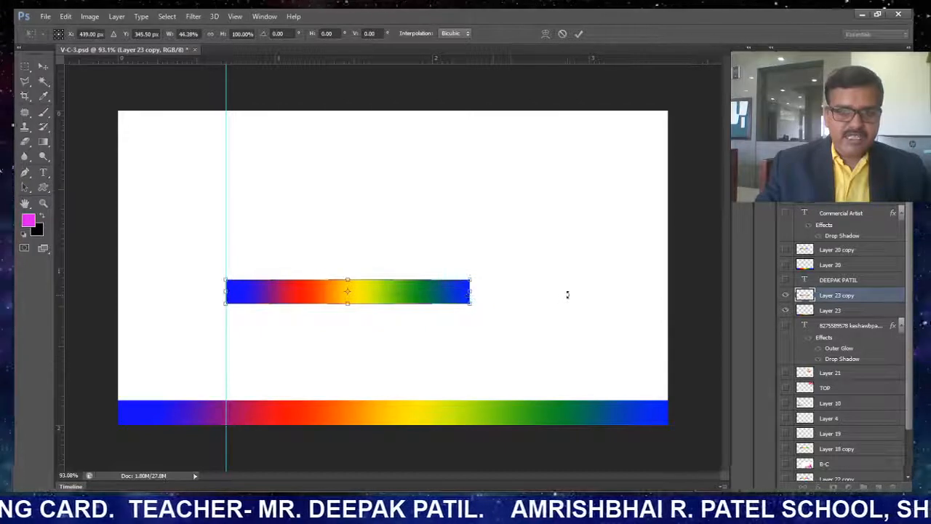
mouse_move(470, 292)
left_mouse_down()
mouse_move(482, 293)
mouse_move(472, 293)
left_mouse_up()
key("Return")
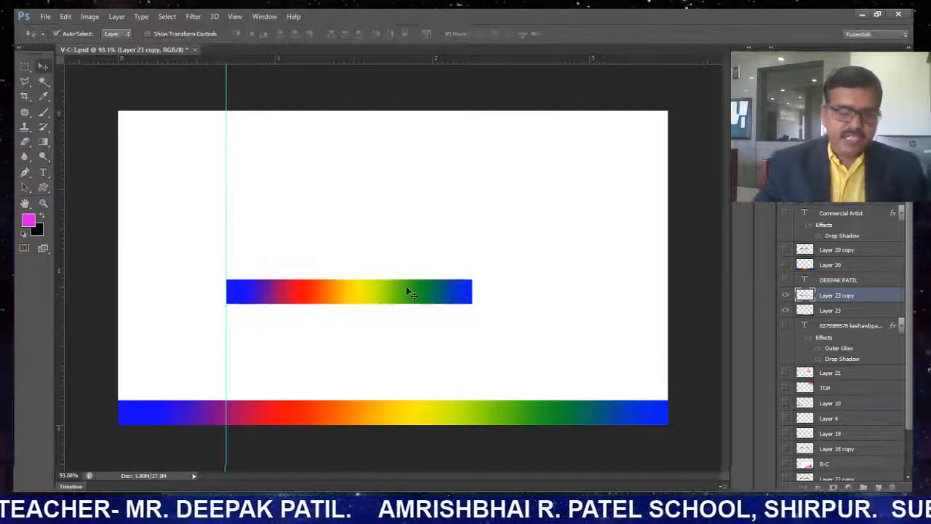
left_click_drag(407, 288, 405, 272)
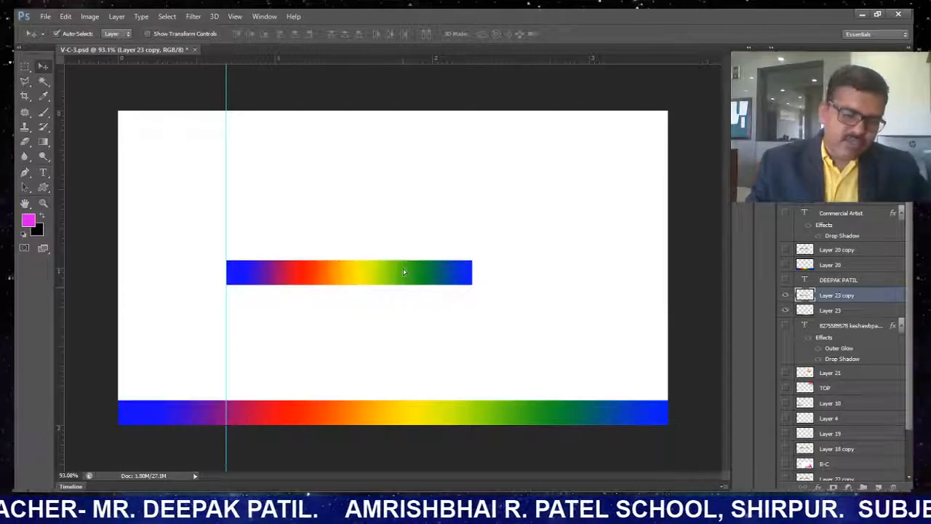
- Show the name, contact details and "Commercial Artist" text layers on the card
left_click(389, 203)
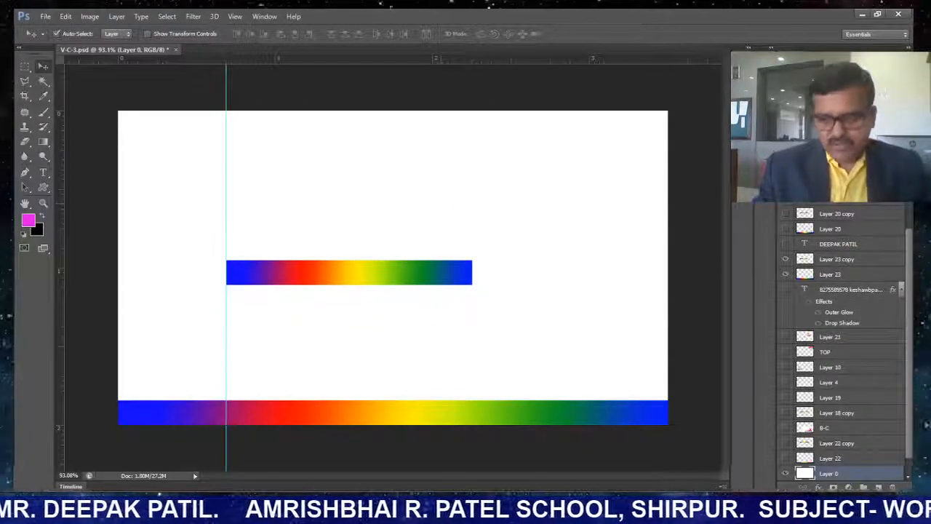
left_click(785, 244)
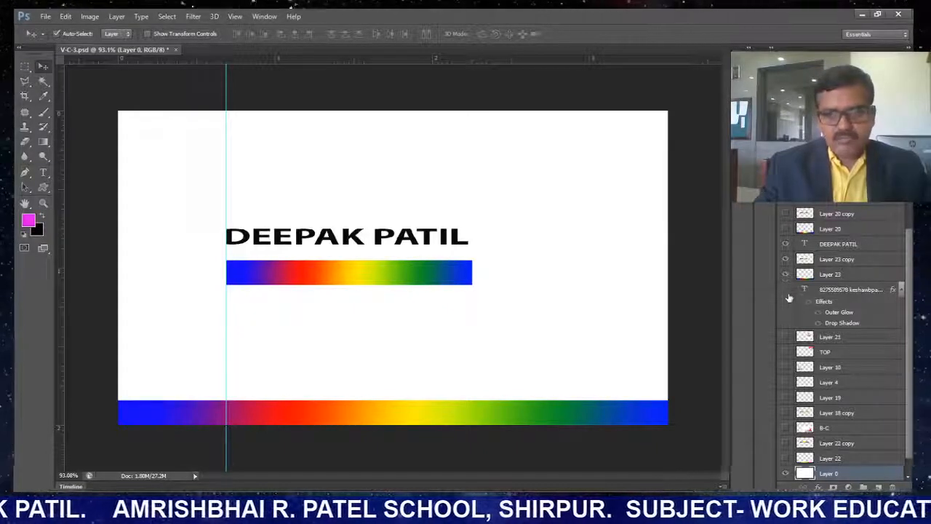
left_click(786, 291)
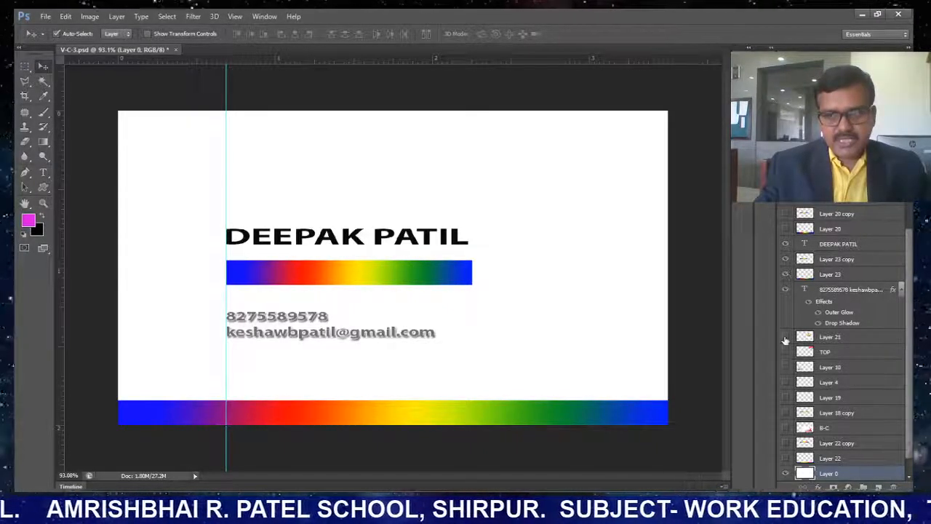
scroll(844, 335, "down", 1)
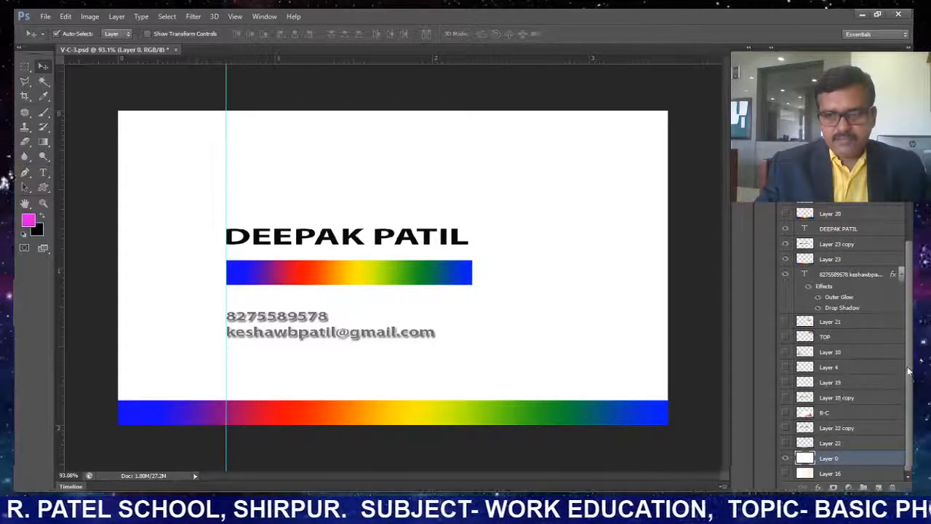
scroll(908, 372, "up", 3)
left_click(786, 212)
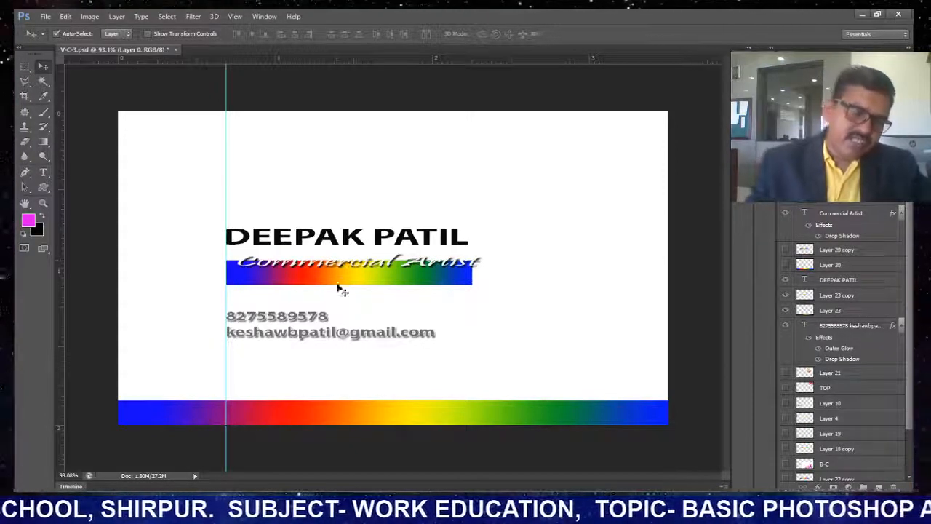
- Move the short rainbow strip up so it sits directly behind the "Commercial Artist" text
left_click(317, 283)
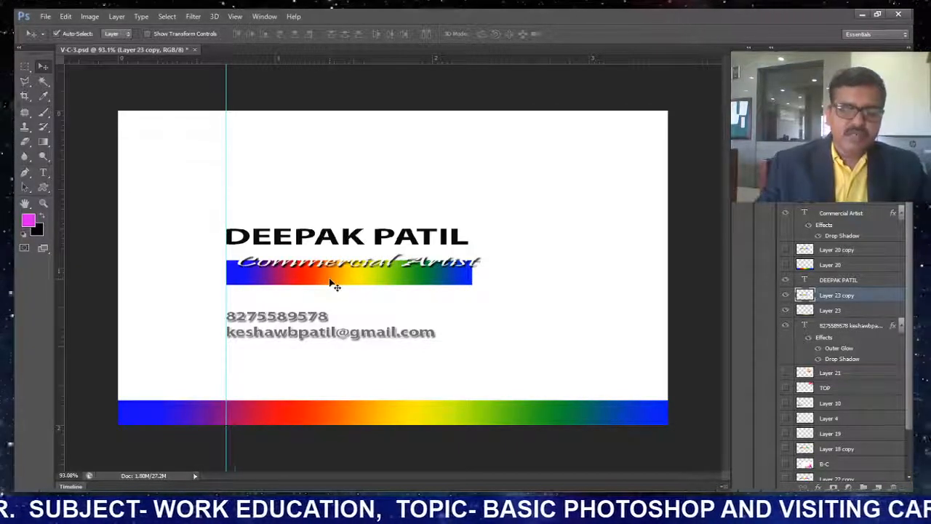
left_click_drag(330, 285, 330, 278)
key("Up")
key("Up")
key("Up")
key("Up")
key("Up")
key("Up")
key("Up")
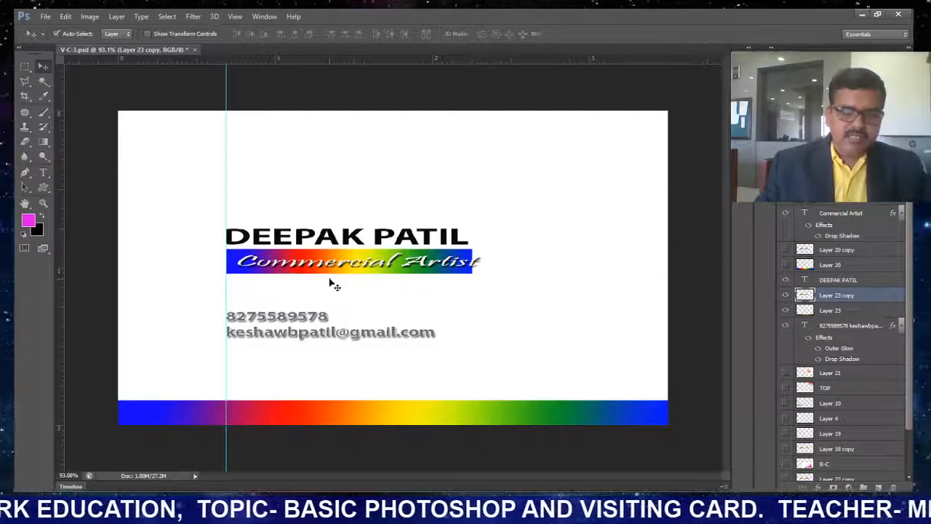
key("Down")
- Transform the short rainbow strip to about 109% width and 85% height, fitting it around the "Commercial Artist" text
key("ctrl+t")
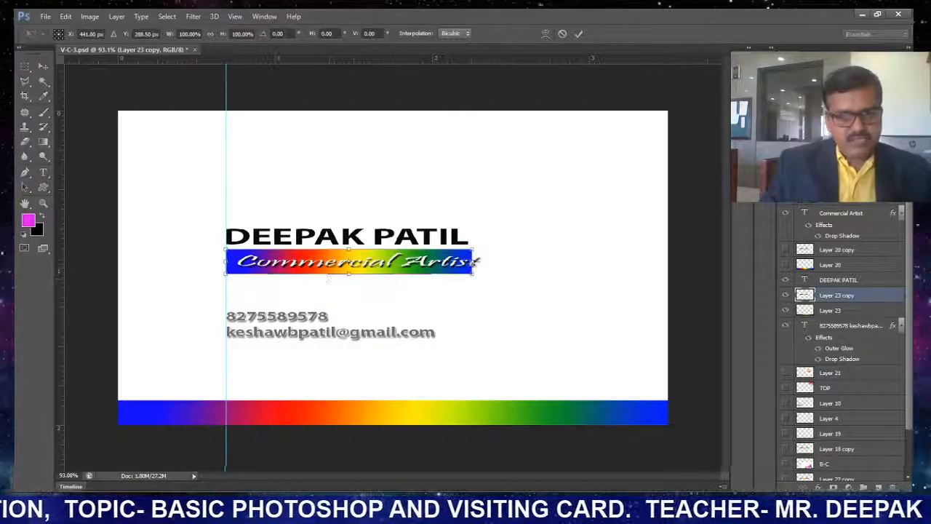
left_click_drag(476, 263, 495, 264)
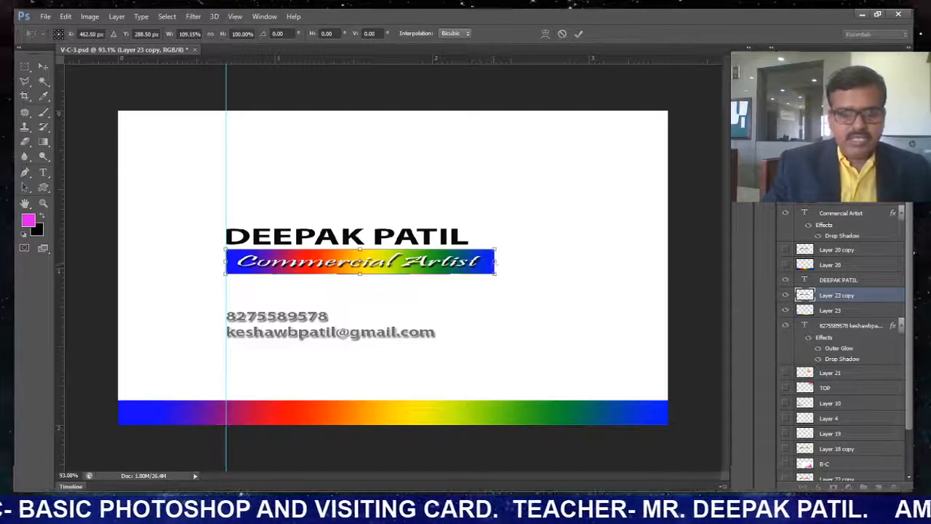
left_click_drag(361, 272, 362, 267)
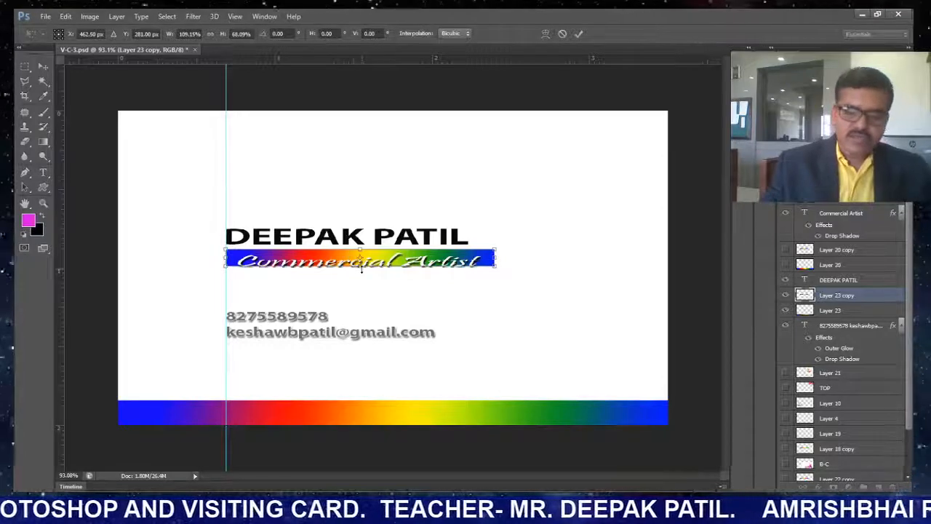
key("Down")
key("Down")
key("Down")
key("Down")
key("Down")
key("Up")
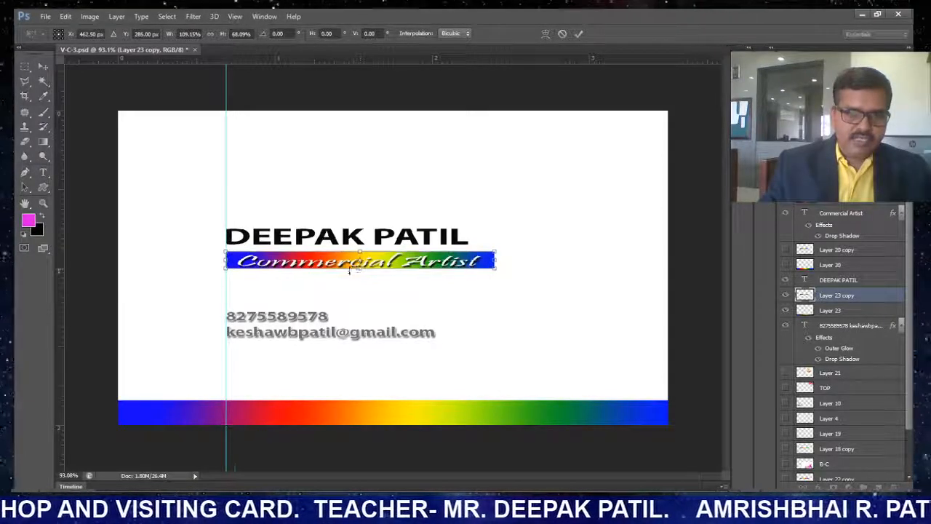
left_click_drag(357, 269, 360, 272)
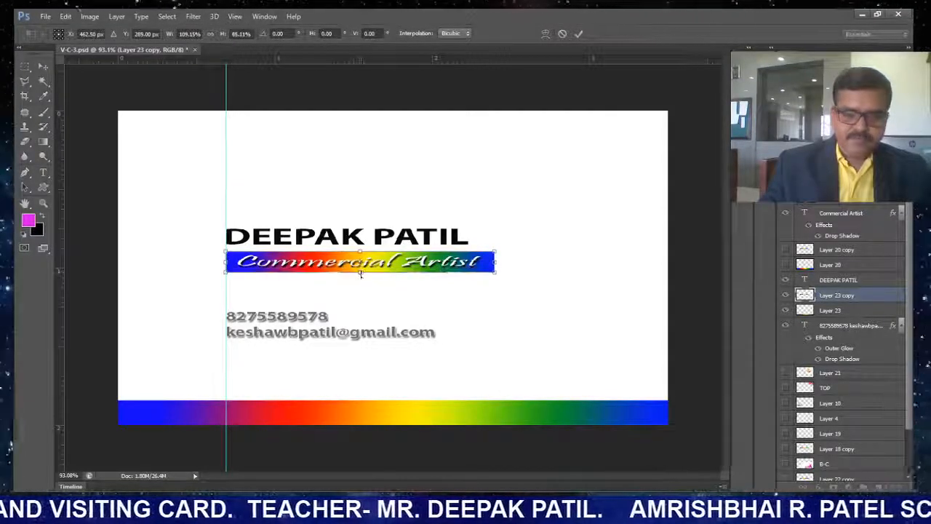
key("Return")
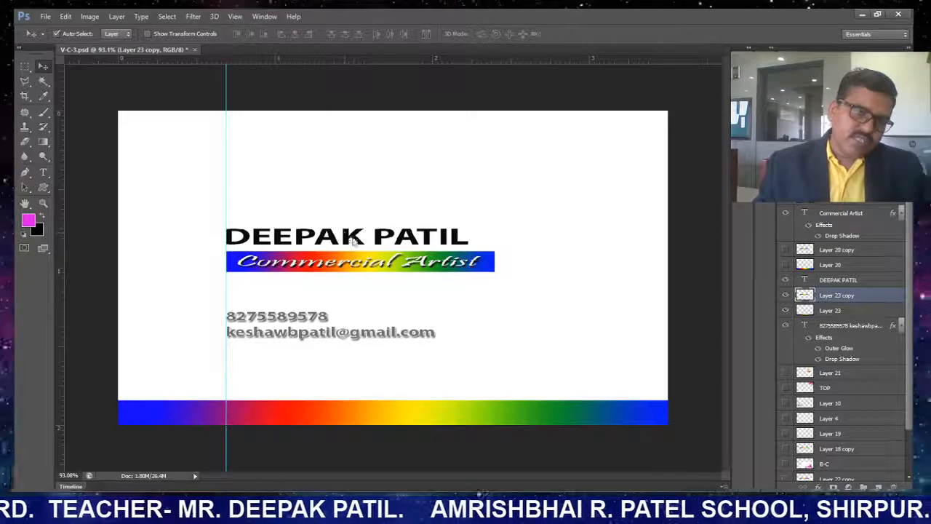
- Nudge the name text slightly down, closer to the rainbow strip beneath it
left_click(367, 243)
key("Down")
key("Down")
key("Down")
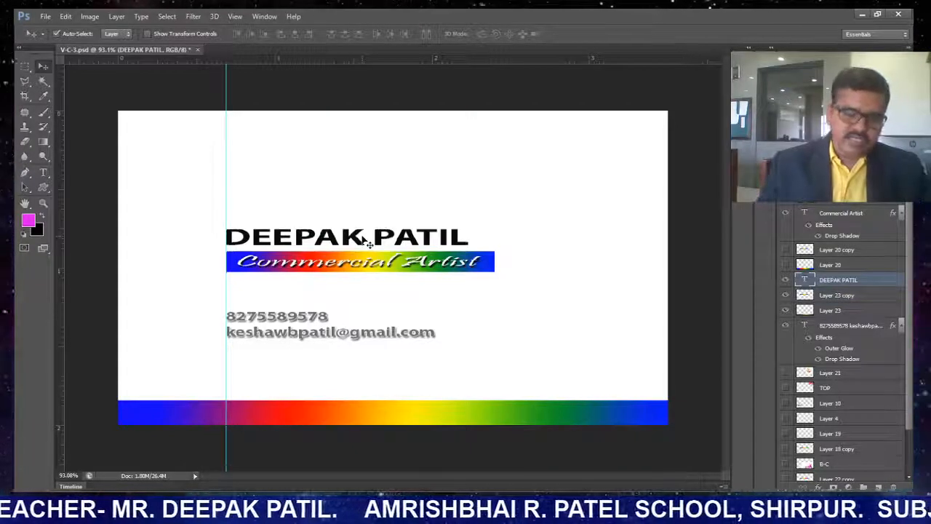
- Nudge the contact details text up towards the rainbow strip and slightly left to align it with the vertical guide
left_click(296, 327)
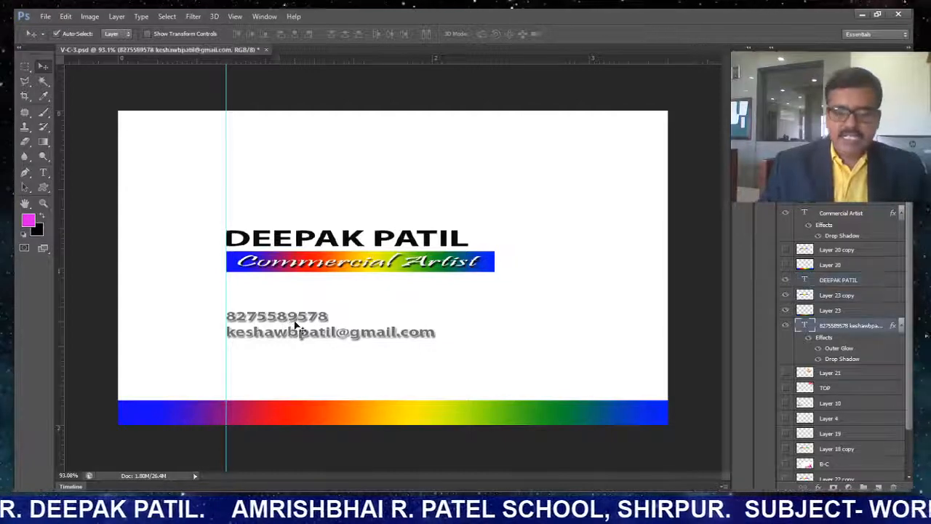
key("Up")
key("Up")
key("Up")
key("Up")
key("Up")
key("Up")
key("Up")
key("Up")
key("Up")
key("Up")
key("Up")
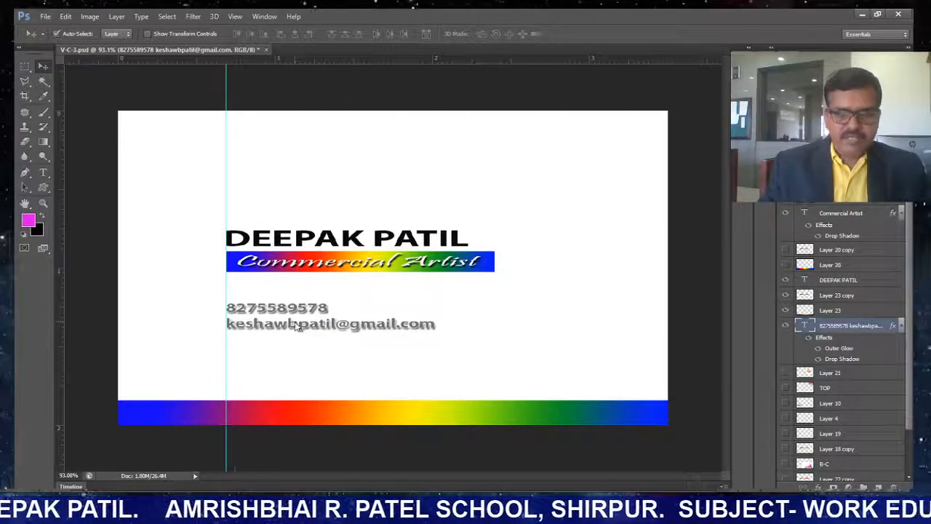
key("Left")
key("Left")
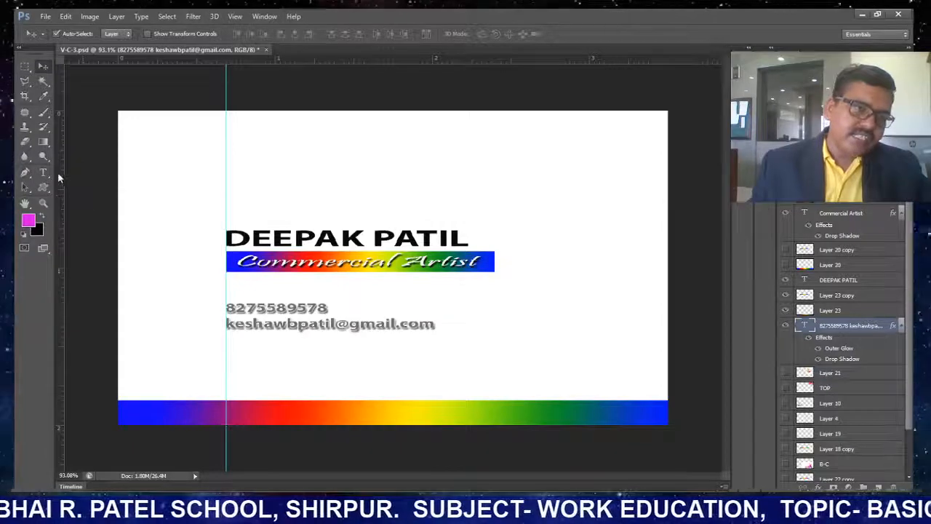
- Add a second vertical guide between the card's left edge and the existing guide, and undo it
left_click_drag(58, 172, 161, 178)
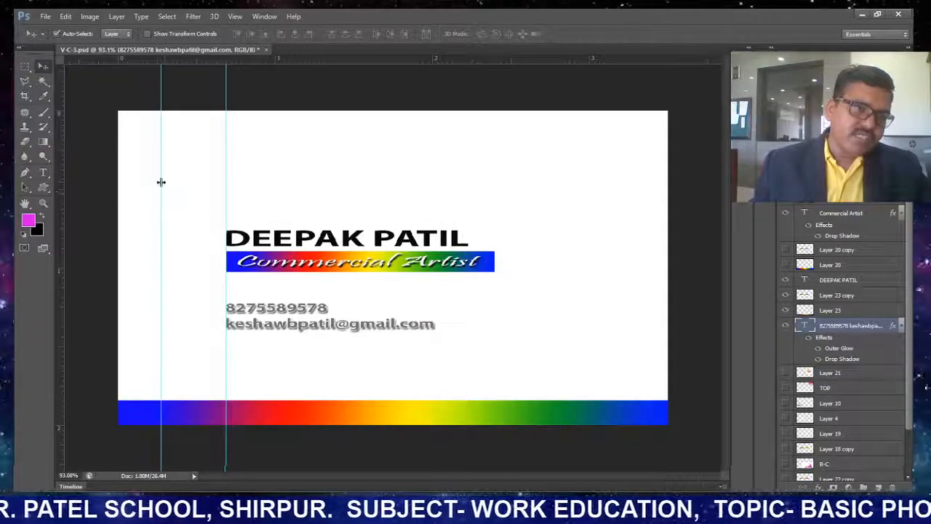
key("ctrl+z")
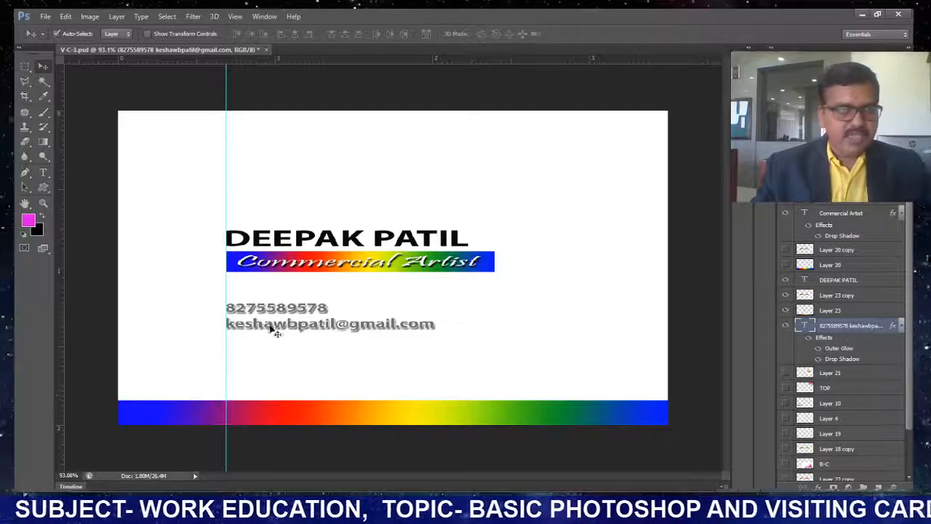
- Show the B-C, Layer 4 and TOP paint splash layers on the card
left_click(43, 143)
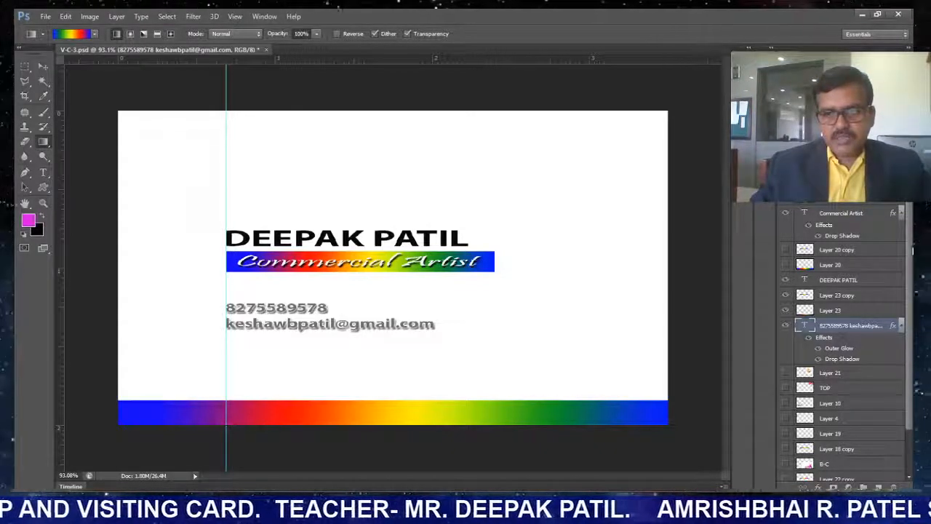
scroll(913, 250, "down", 3)
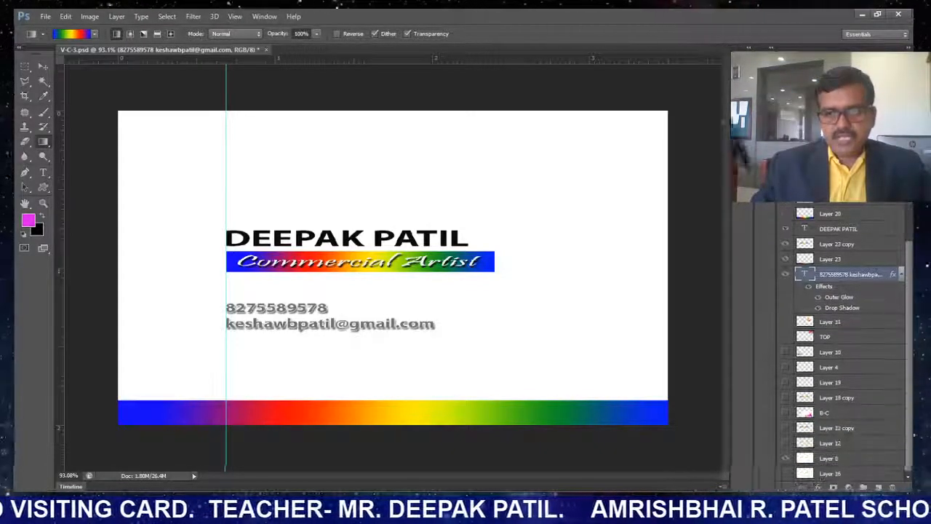
left_click(785, 413)
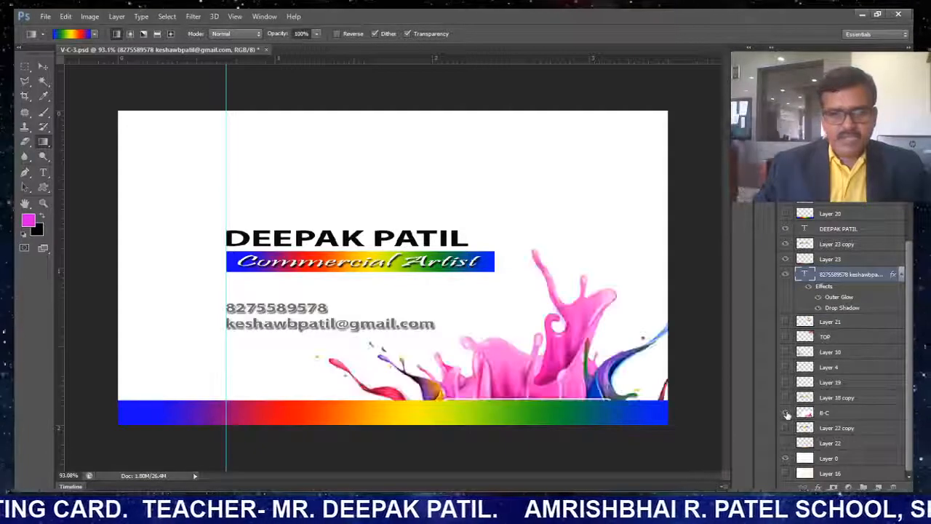
left_click(786, 367)
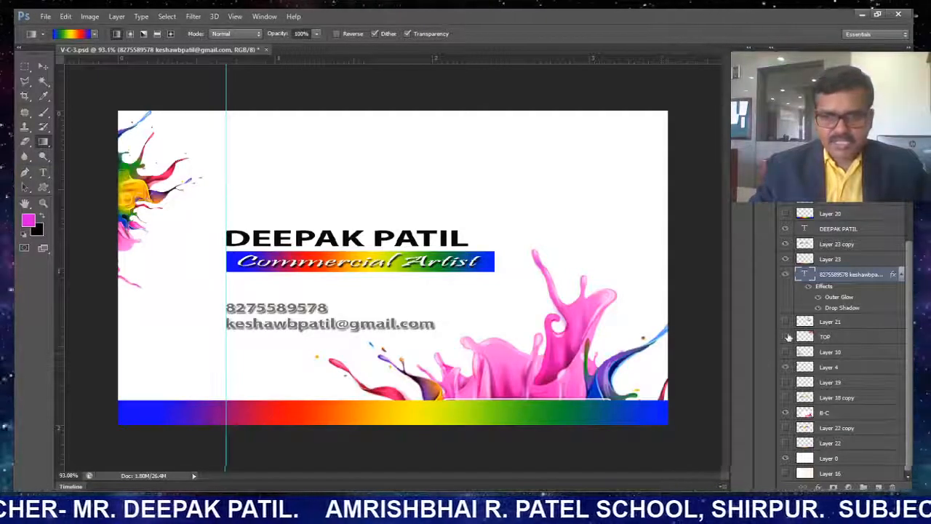
left_click(786, 337)
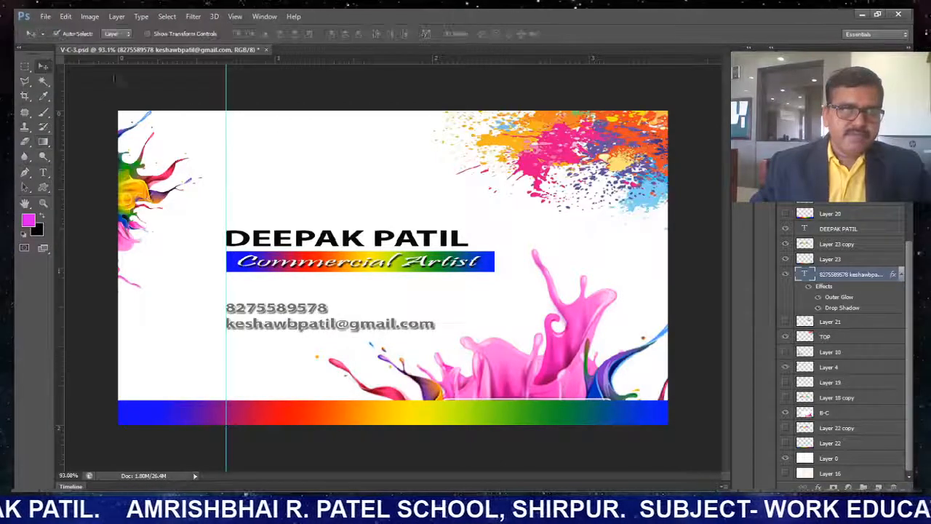
- Move the TOP colour splatter slightly left and the pink B-C splash slightly right
mouse_move(629, 130)
left_mouse_down()
mouse_move(447, 185)
mouse_move(445, 196)
mouse_move(519, 107)
mouse_move(594, 137)
left_mouse_up()
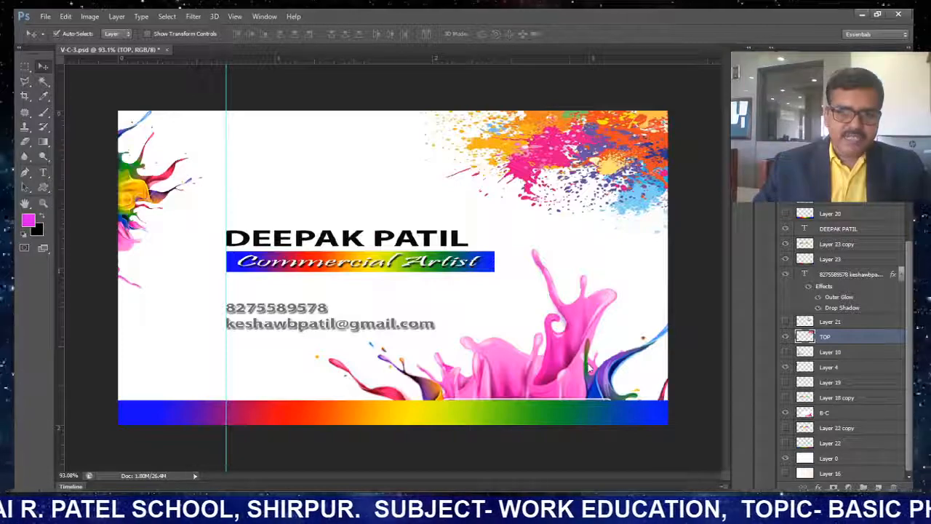
left_click(553, 352)
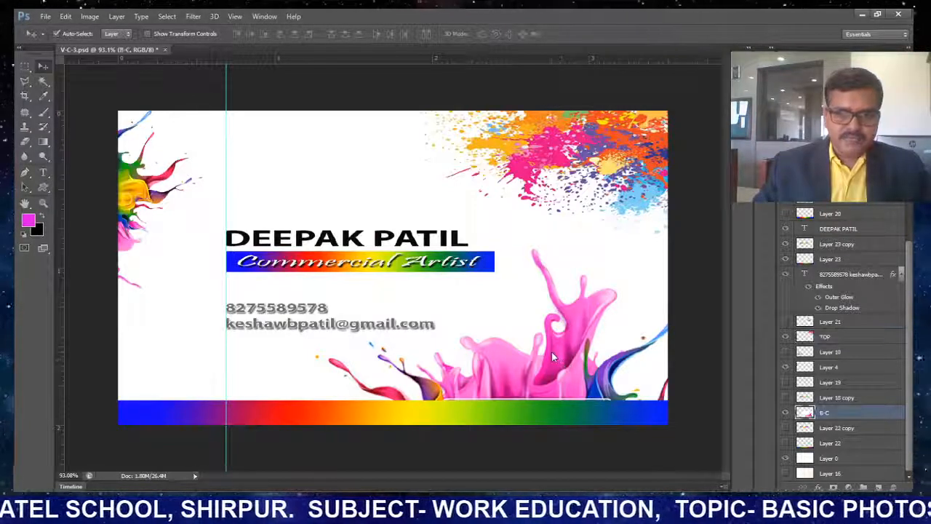
mouse_move(551, 374)
left_mouse_down()
mouse_move(494, 281)
mouse_move(439, 282)
mouse_move(315, 225)
mouse_move(340, 200)
mouse_move(294, 252)
mouse_move(335, 280)
mouse_move(475, 198)
mouse_move(568, 336)
mouse_move(568, 370)
mouse_move(559, 368)
left_mouse_up()
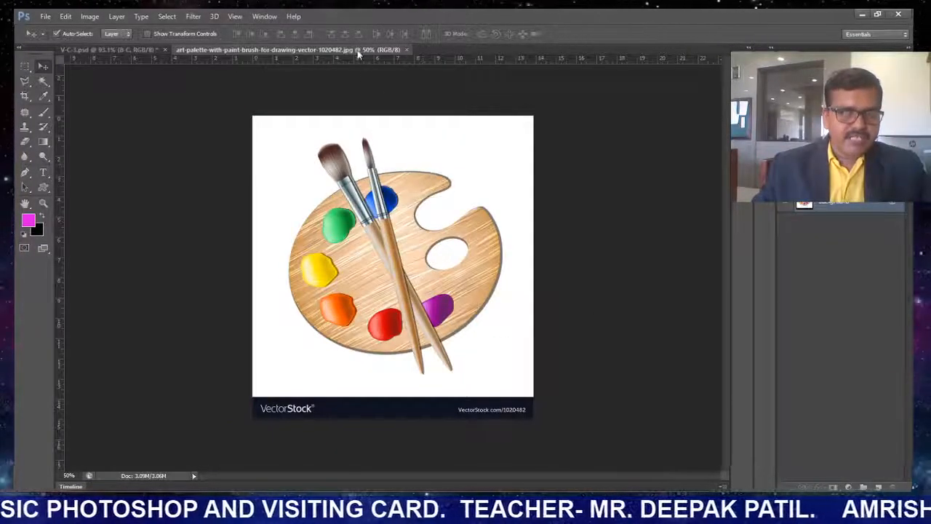
- Bring the art palette image into the visiting card as a new layer and delete that layer
left_click_drag(357, 51, 411, 216)
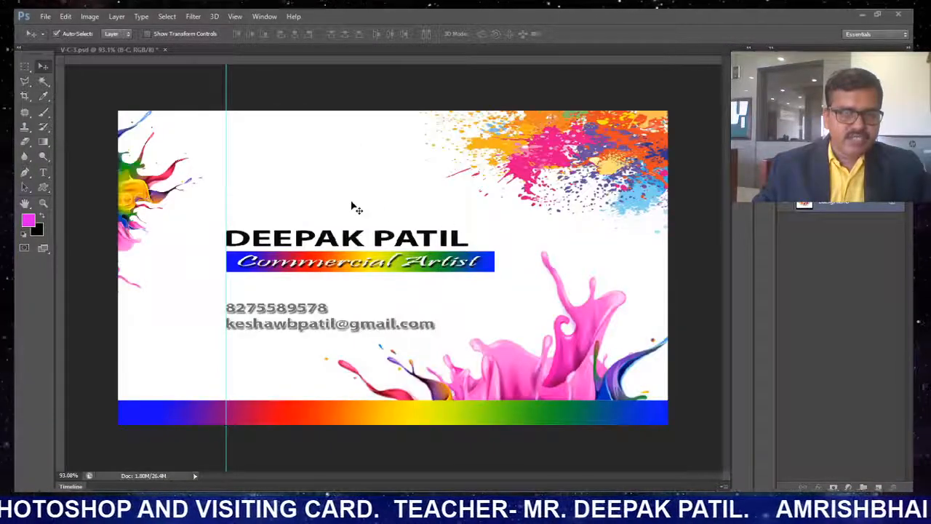
mouse_move(351, 208)
left_mouse_down()
mouse_move(502, 254)
mouse_move(385, 222)
left_mouse_up()
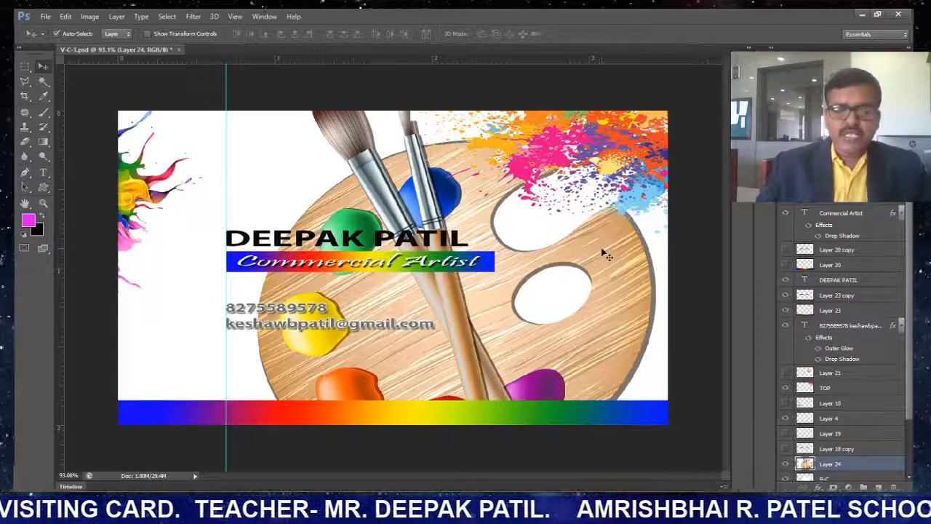
key("Delete")
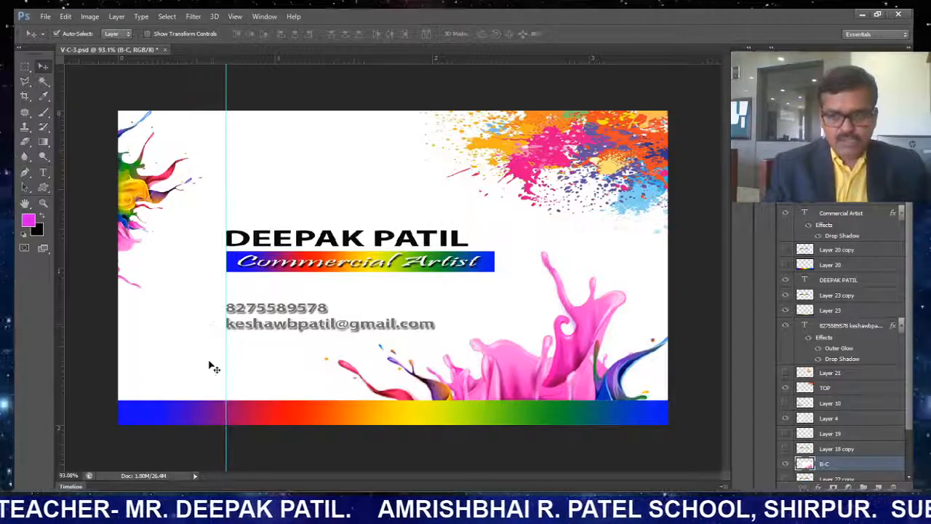
- Show the Layer 10 paintbrush image and move it slightly down, towards the bottom rainbow strip
scroll(843, 349, "down", 1)
scroll(844, 349, "down", 2)
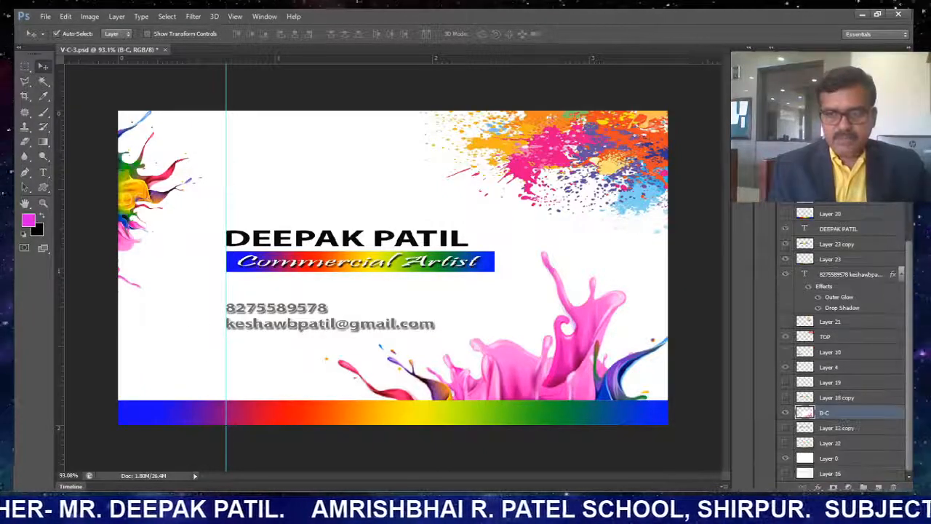
left_click(785, 351)
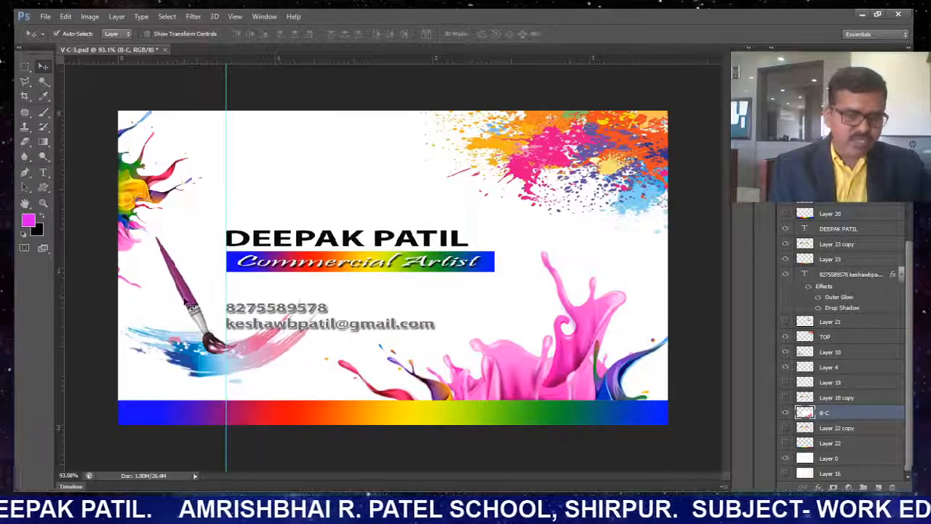
left_click_drag(189, 303, 191, 307)
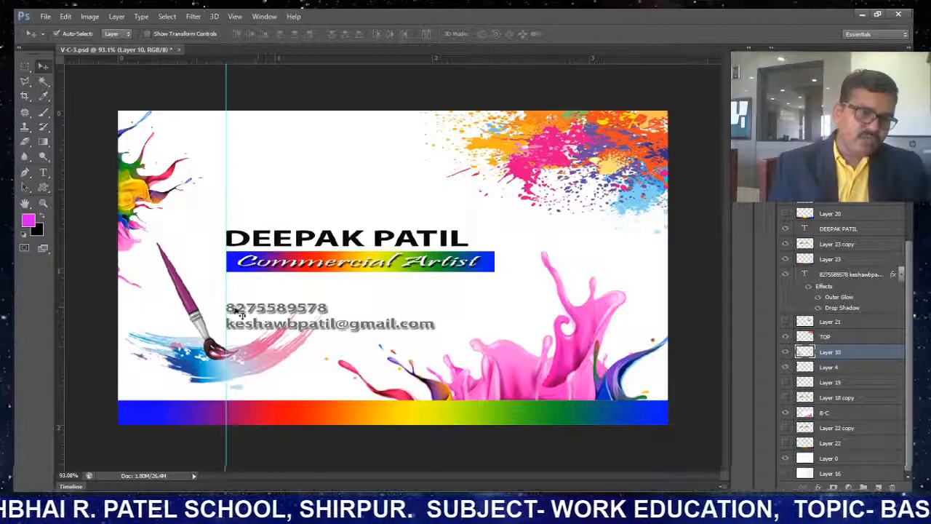
left_click_drag(183, 301, 184, 311)
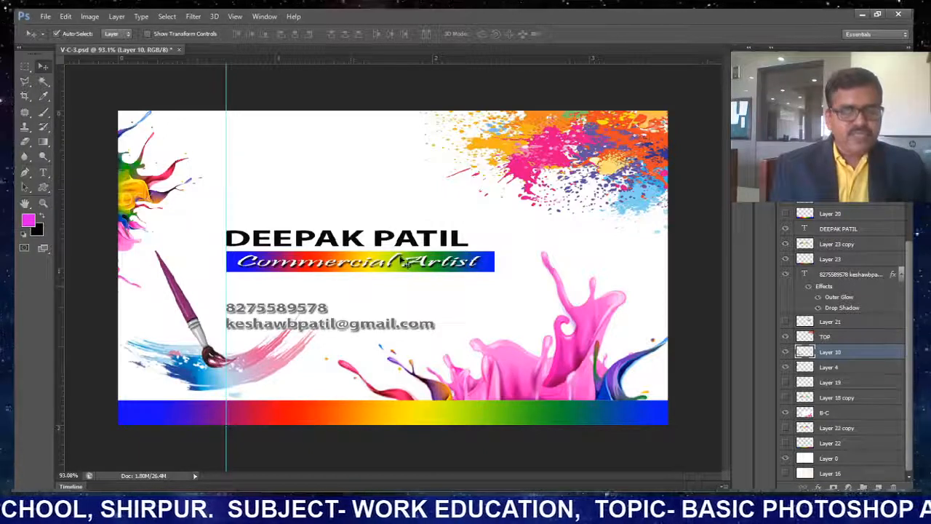